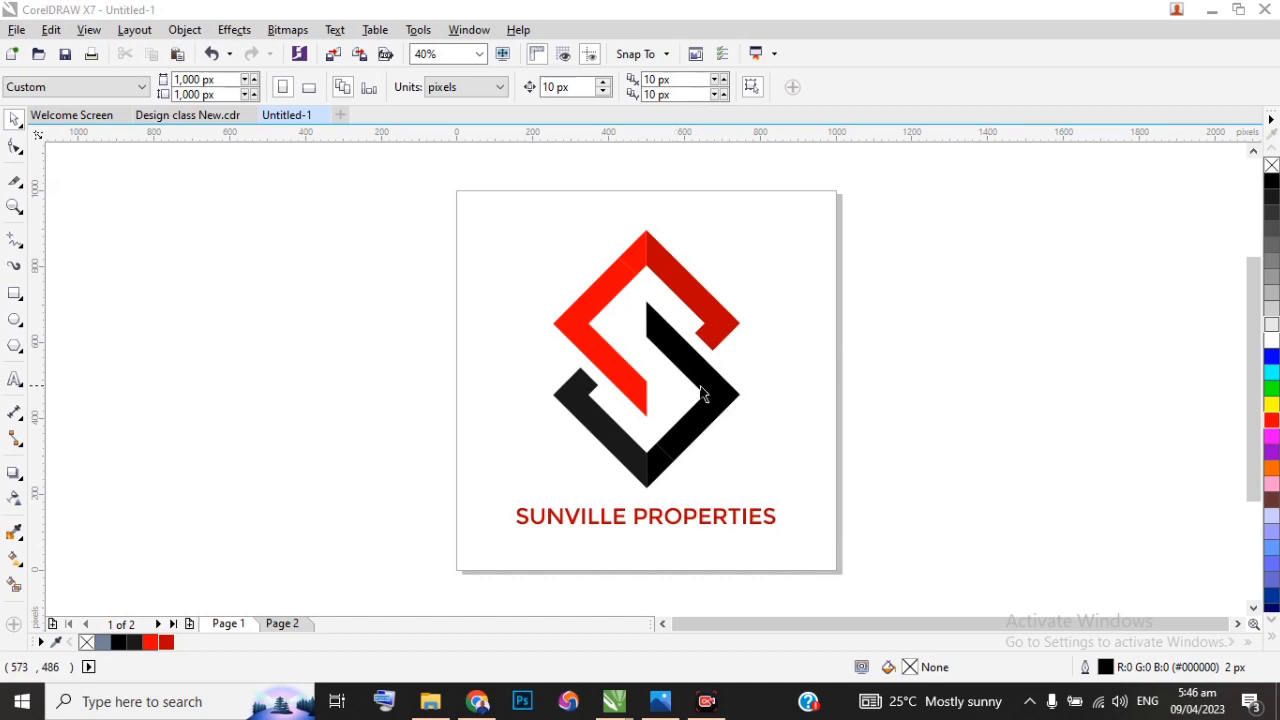
Step: Go to the empty second page of the document
key(Page_Down)
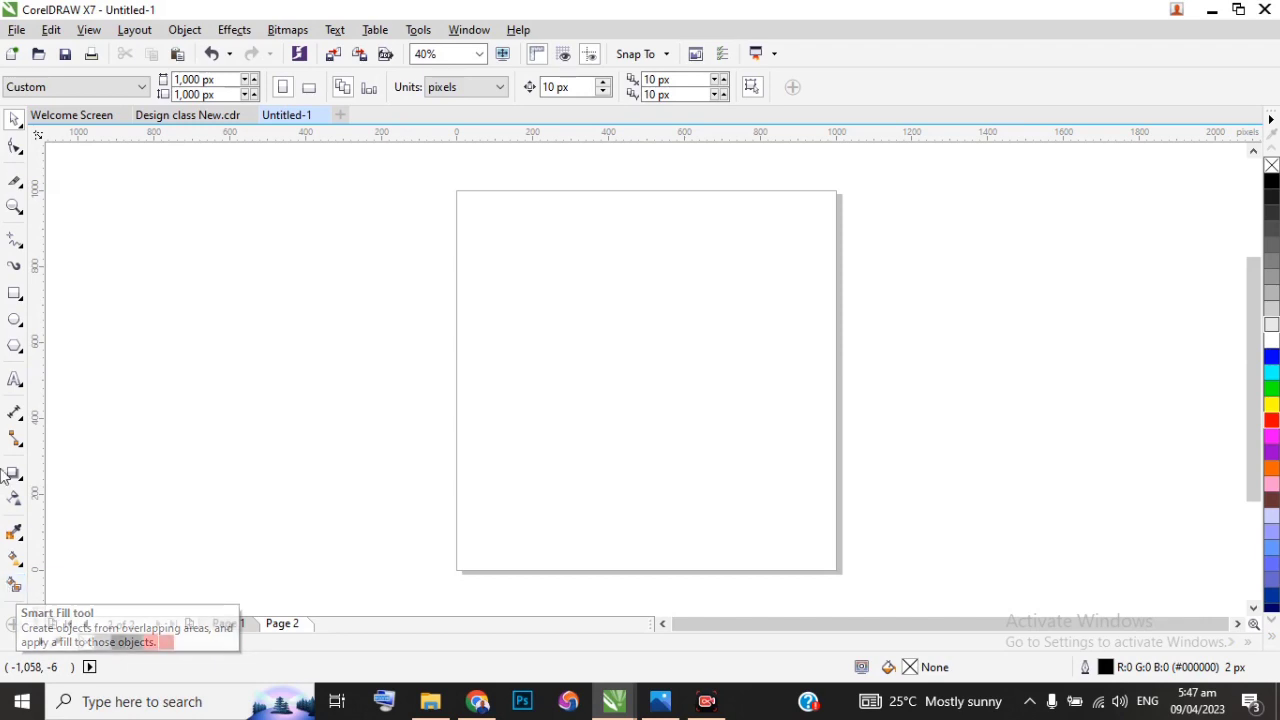
Step: Draw two overlapping rectangles, about 164 by 121 px and 156 by 133 px, in the upper part of the page
click(15, 293)
drag(548, 289, 610, 332)
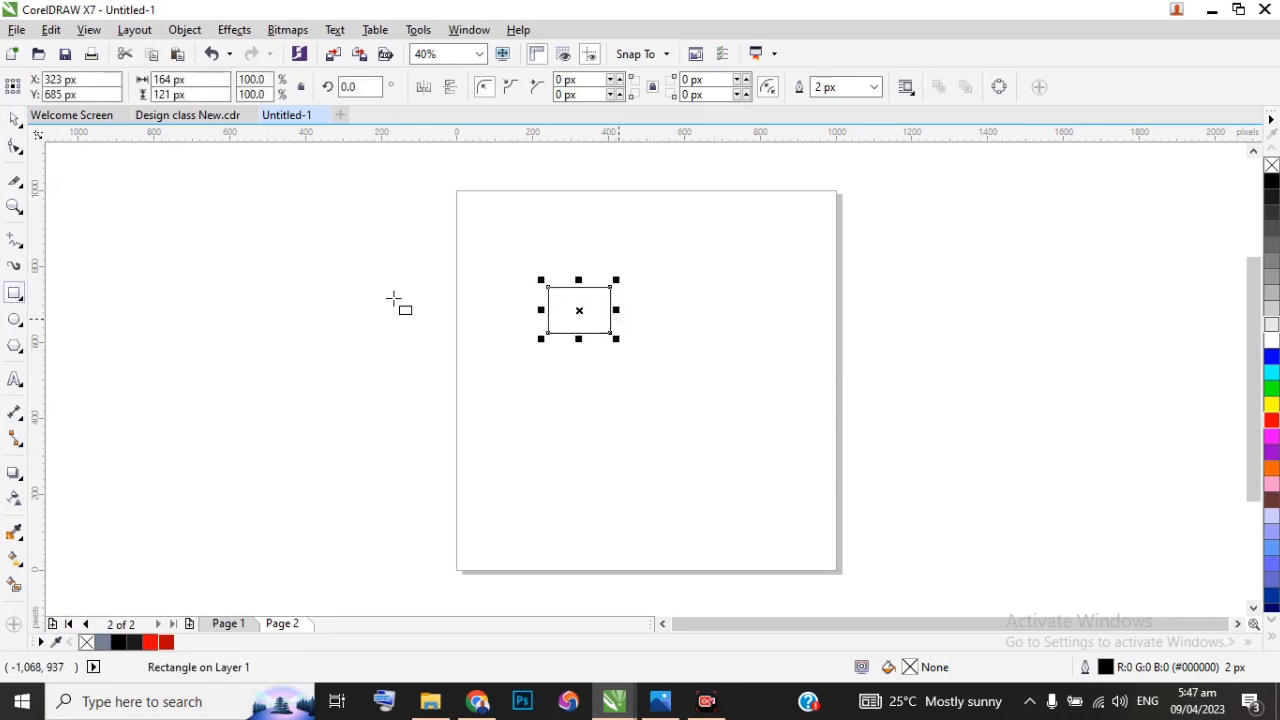
click(15, 146)
drag(580, 267, 640, 318)
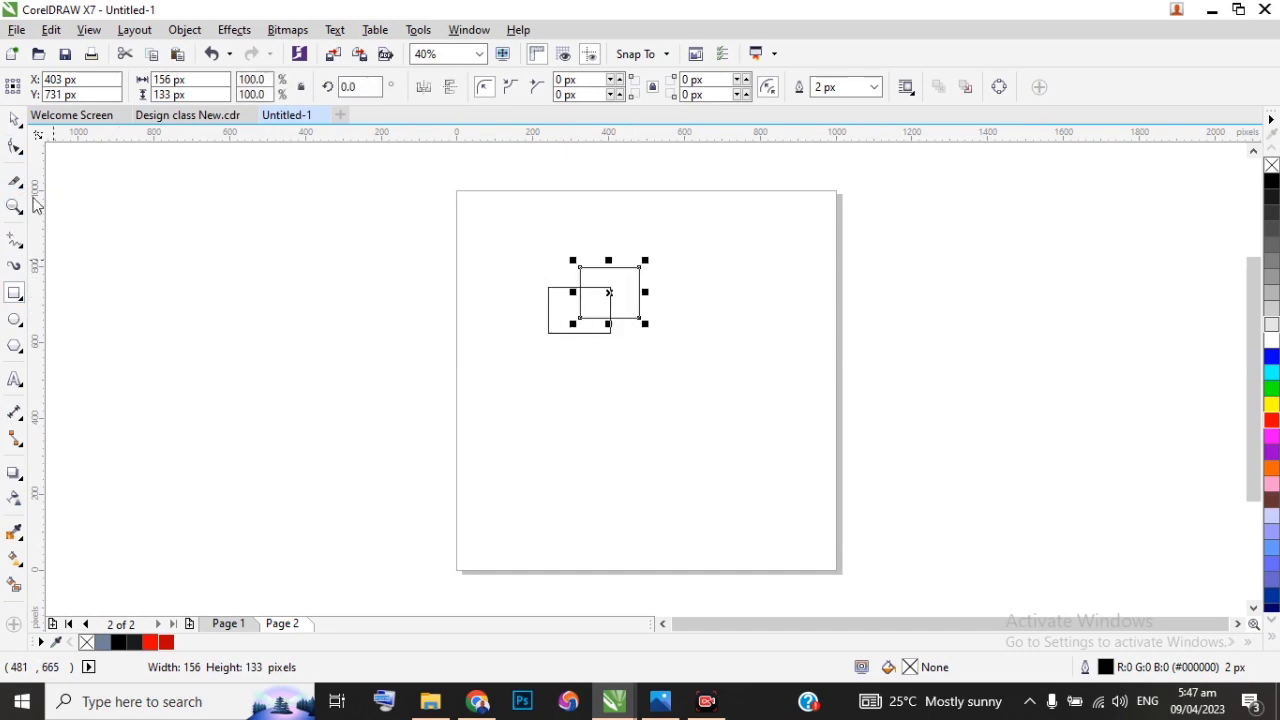
click(15, 119)
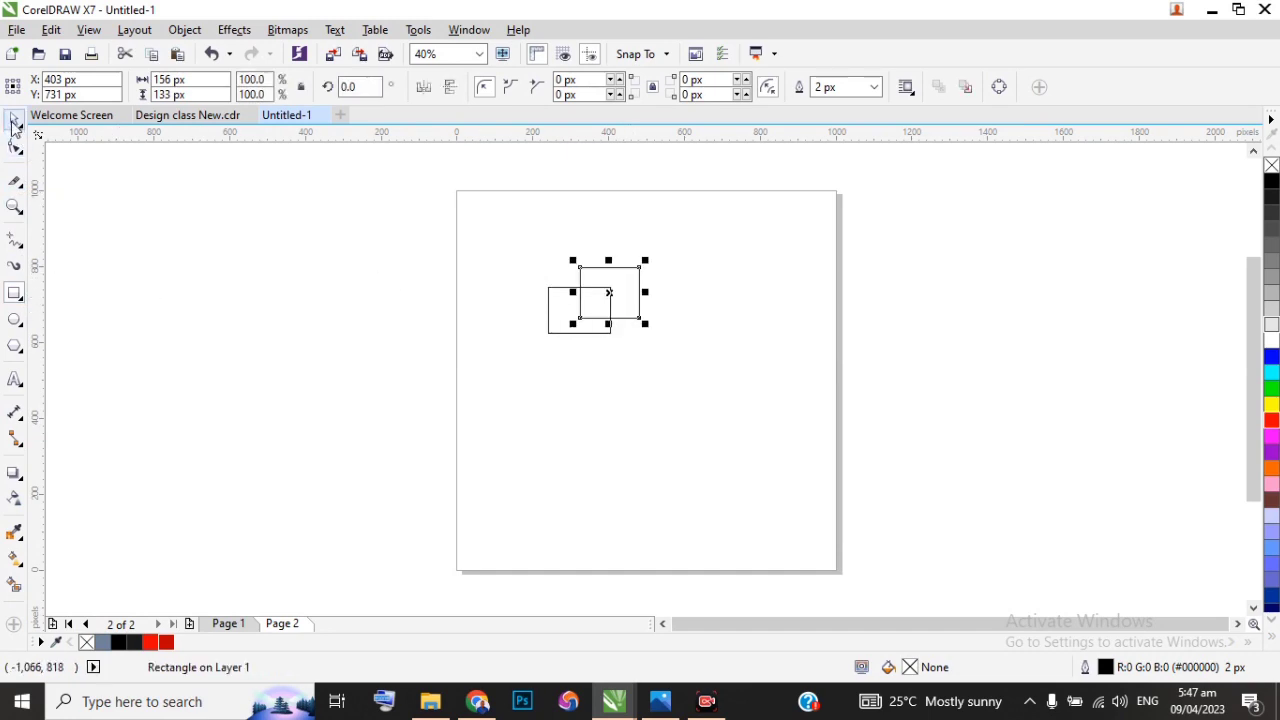
Step: Smart Fill the overlap of the two rectangles in grey-blue and move the new shape out to the right of them
click(15, 590)
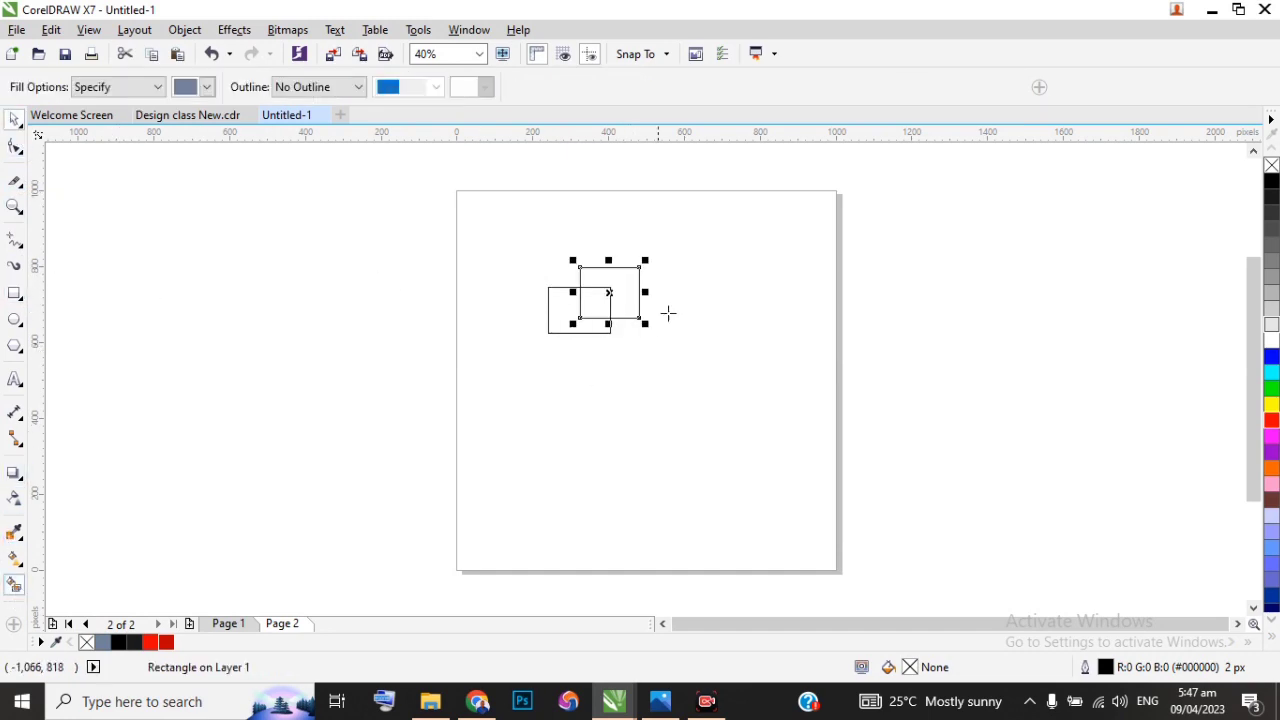
click(590, 302)
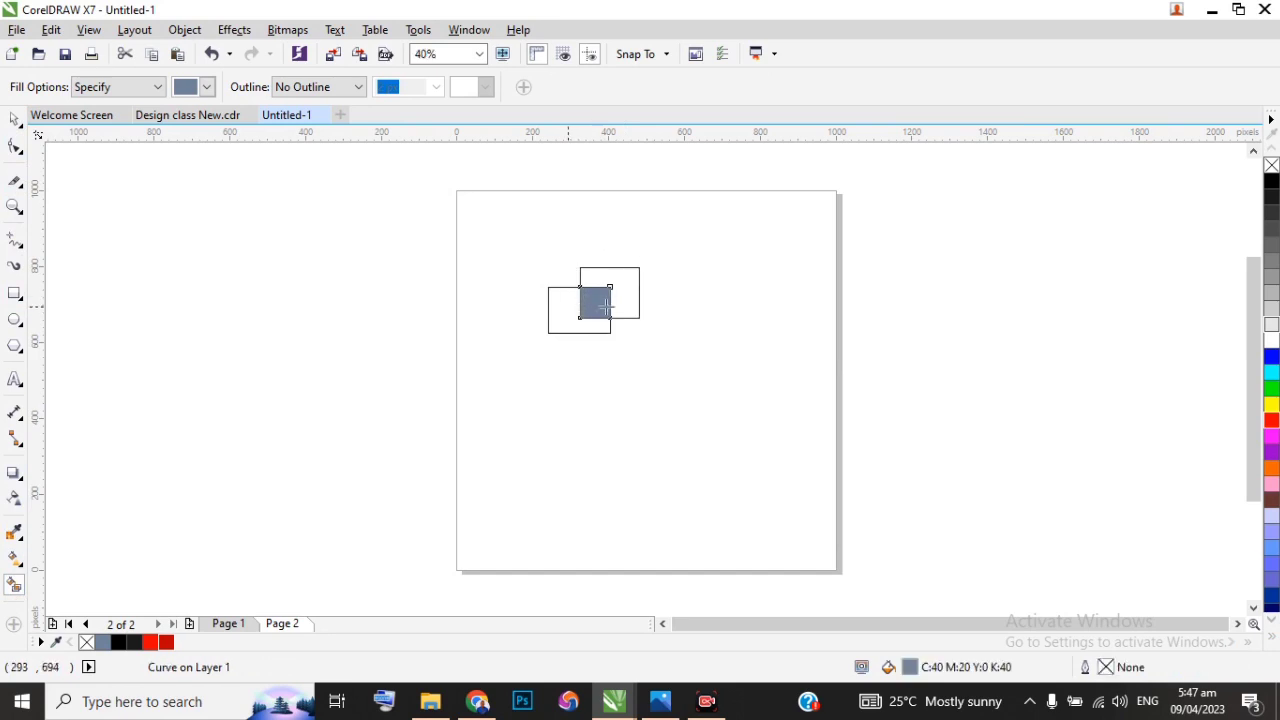
click(15, 119)
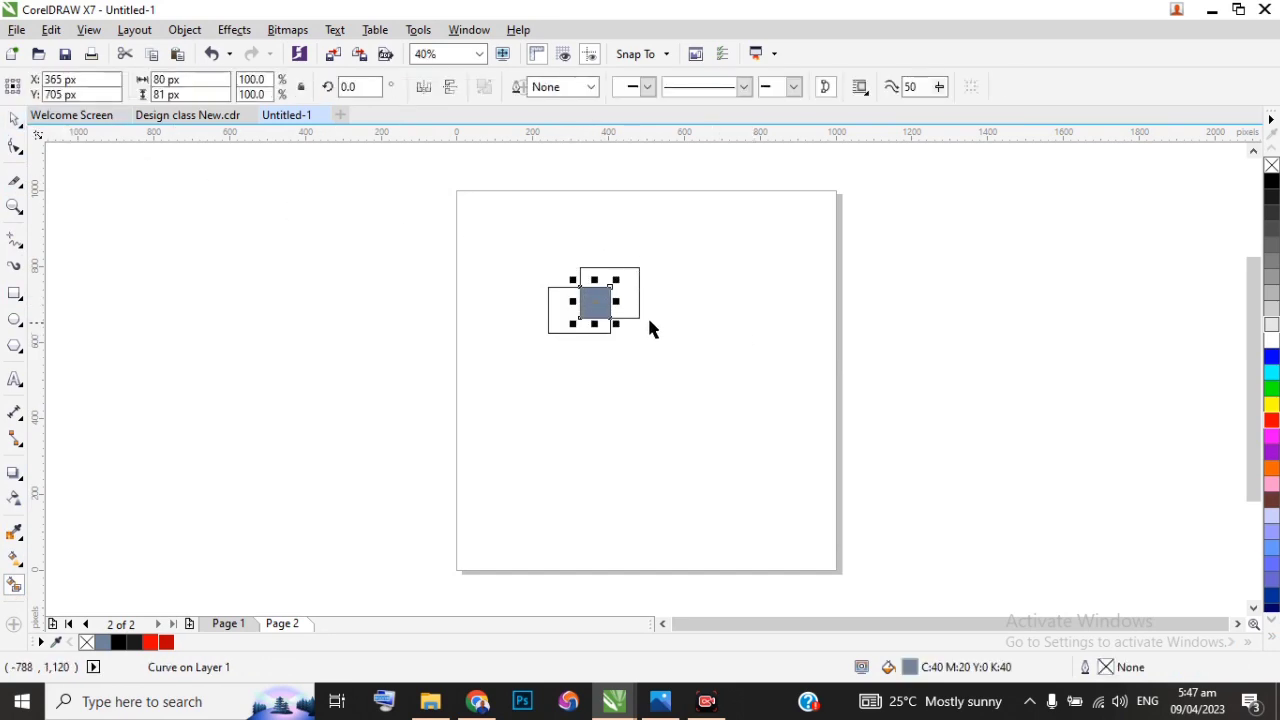
drag(610, 299, 750, 300)
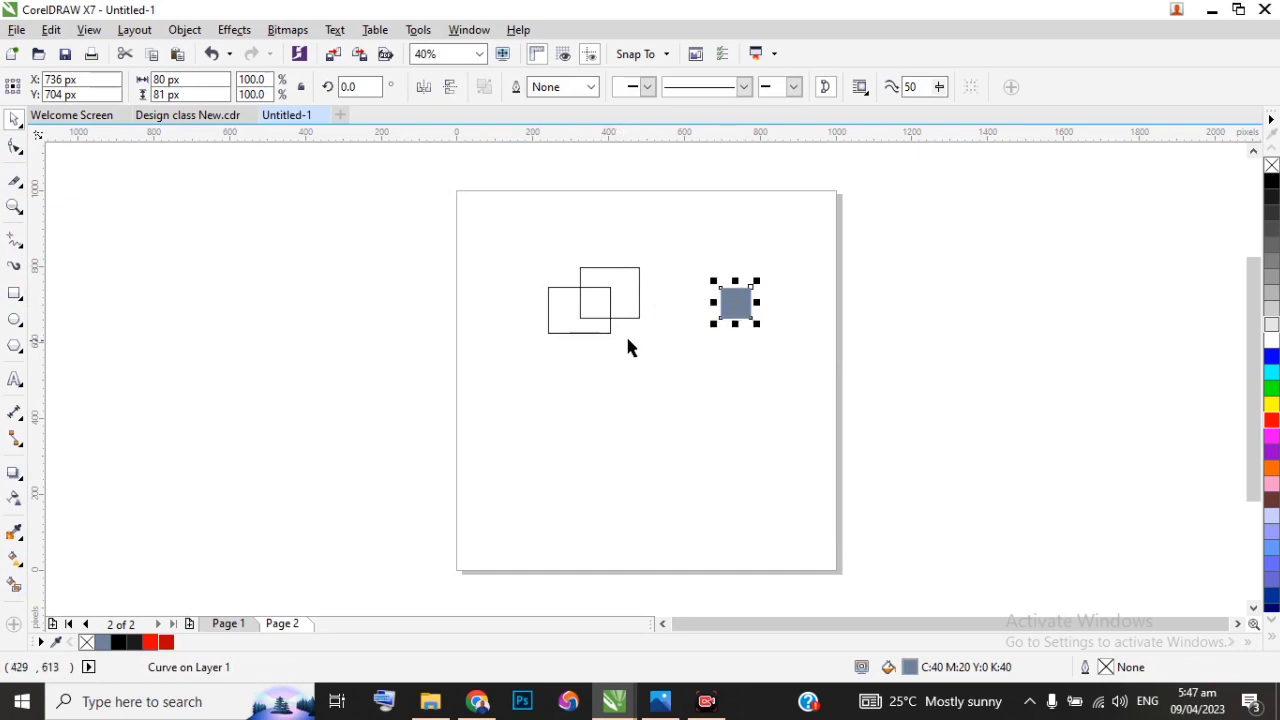
Step: Smart Fill the L-shaped rest of the upper rectangle in grey-blue and move the new piece clear of the outlines
scroll(615, 284, up, 2)
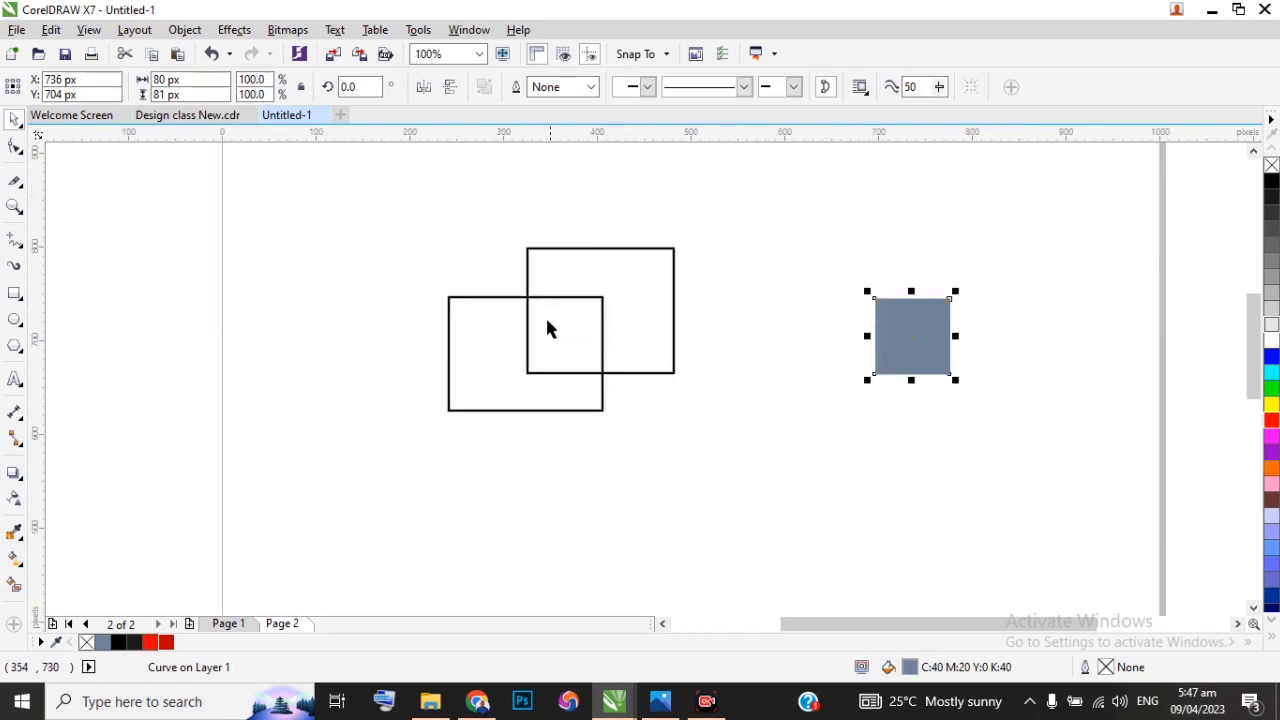
click(14, 584)
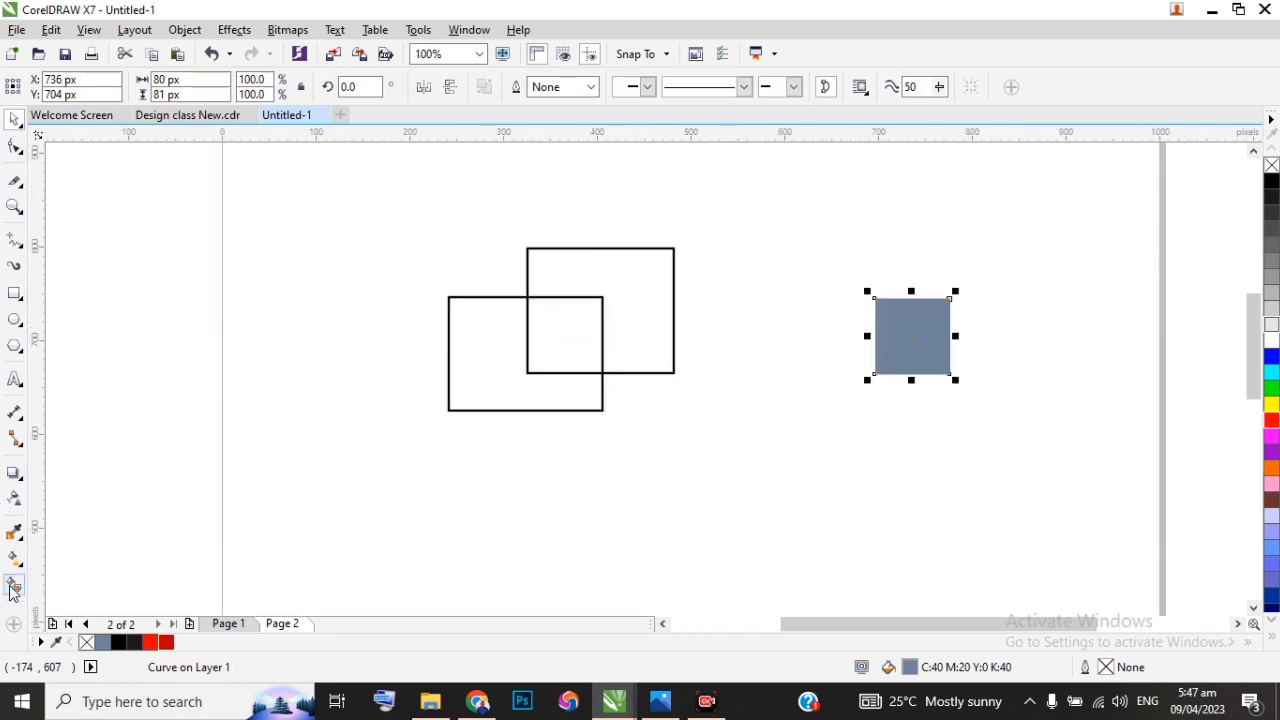
click(576, 275)
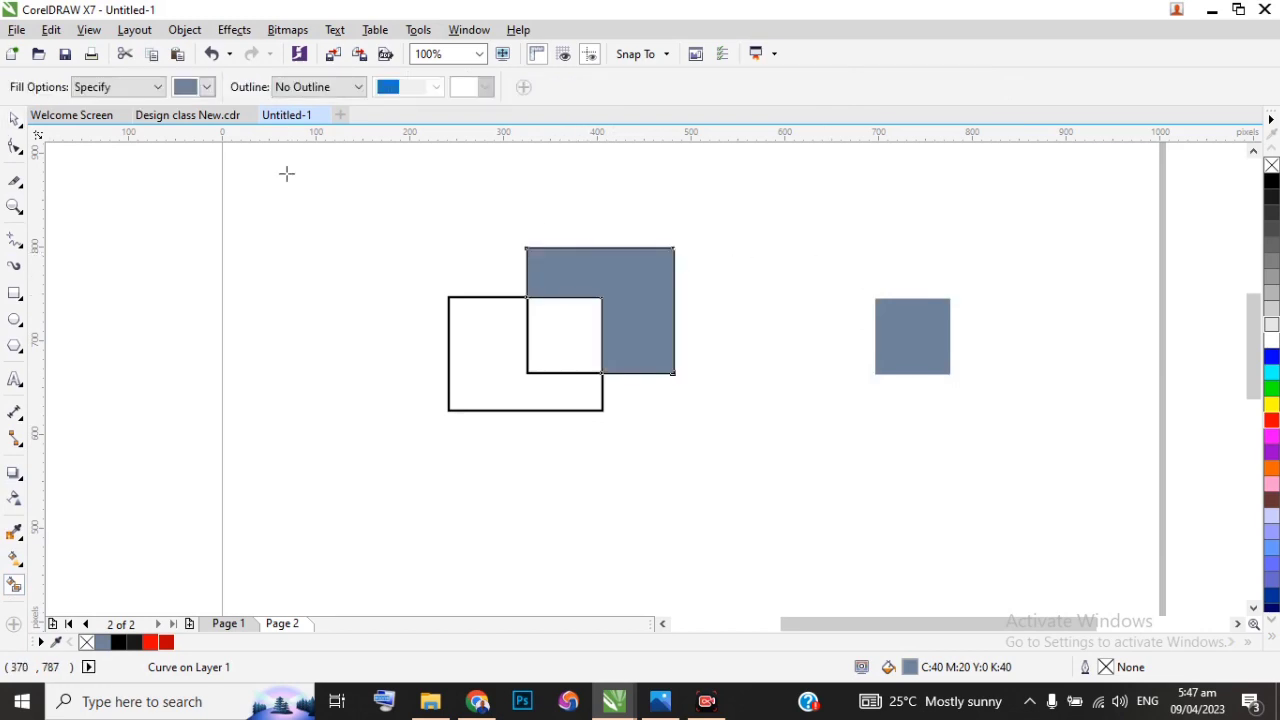
click(14, 118)
drag(620, 281, 851, 232)
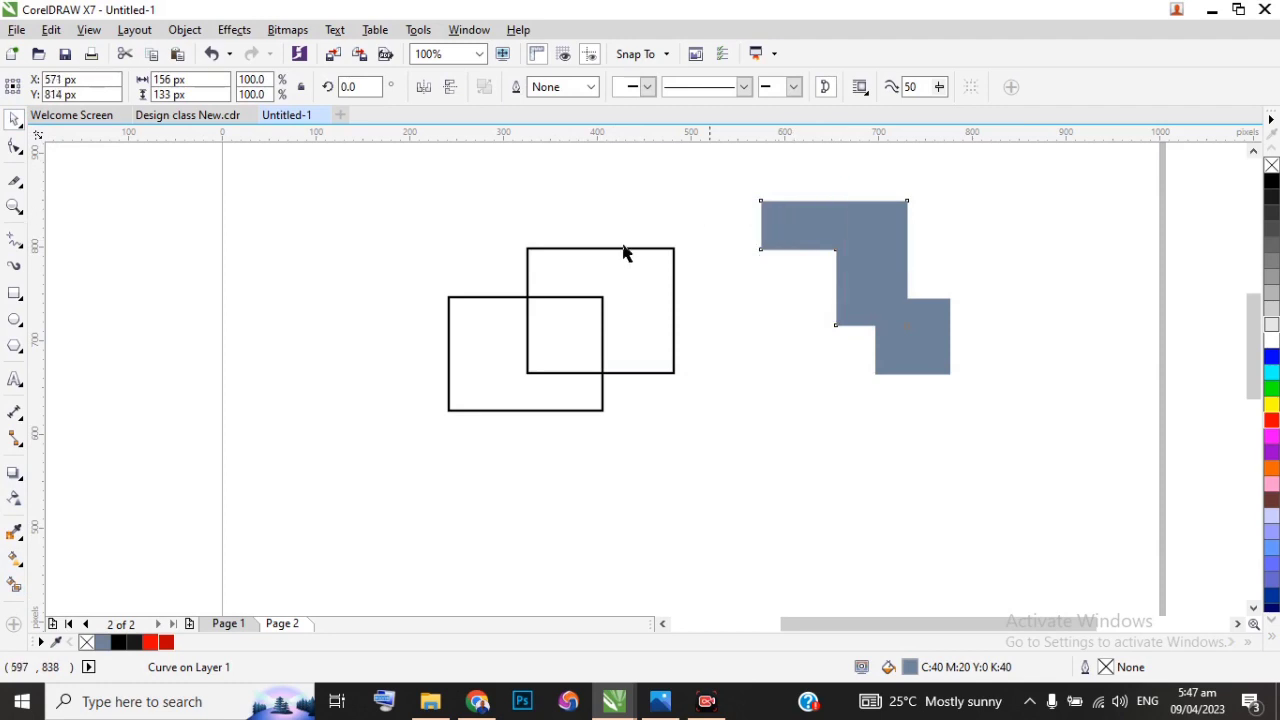
drag(865, 298, 789, 268)
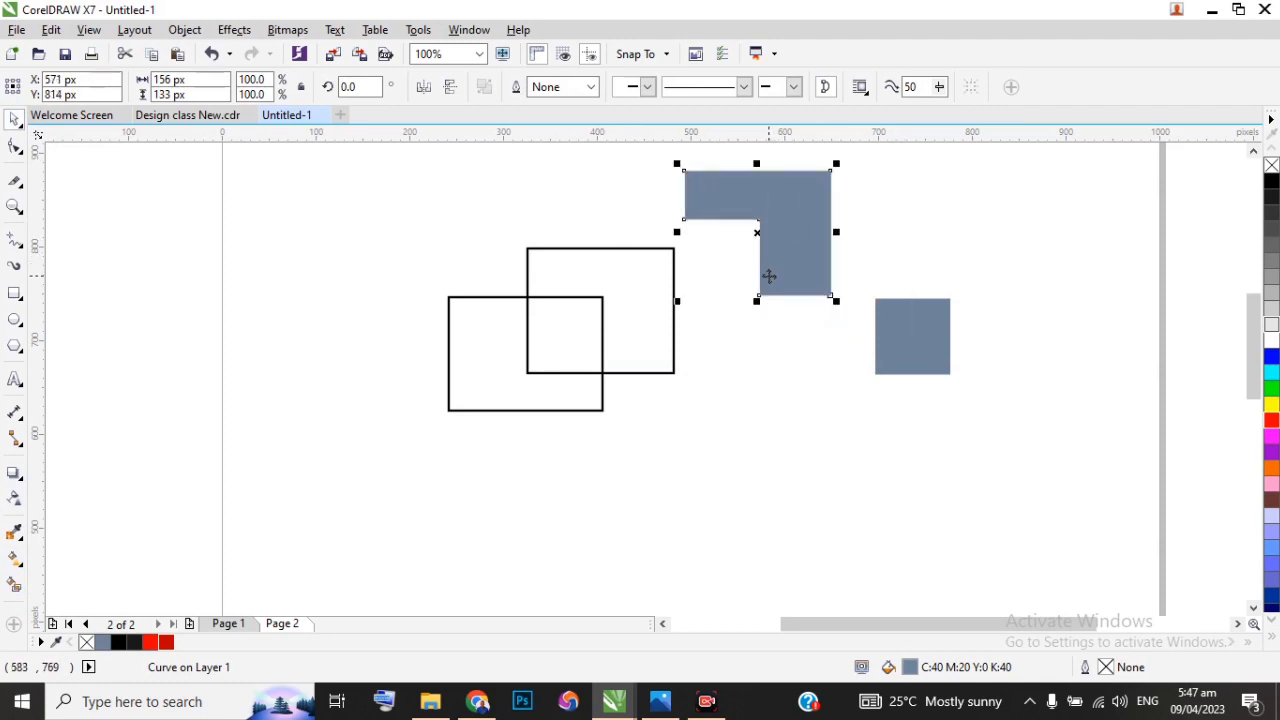
Step: Delete both practice rectangles and the two filled shapes from the page
scroll(749, 309, down, 1)
drag(469, 191, 978, 410)
key(Delete)
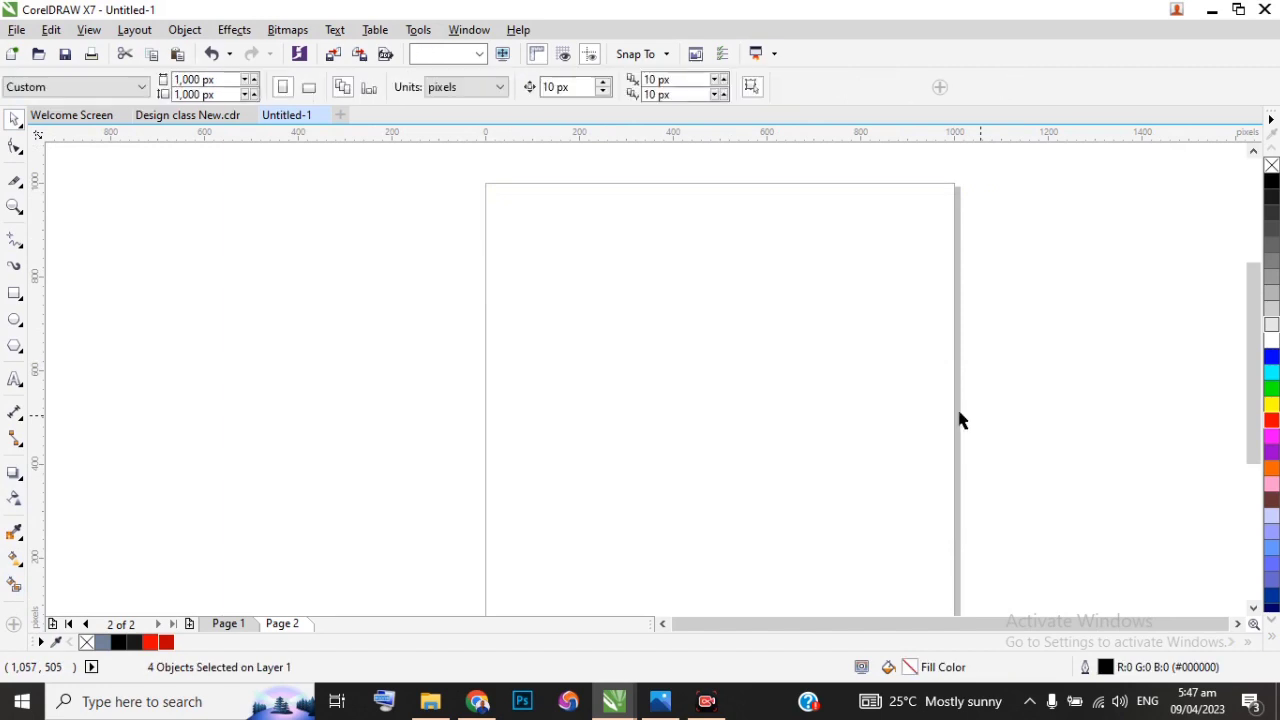
Step: Draw a square about 374 px wide and centre it on the page
click(14, 294)
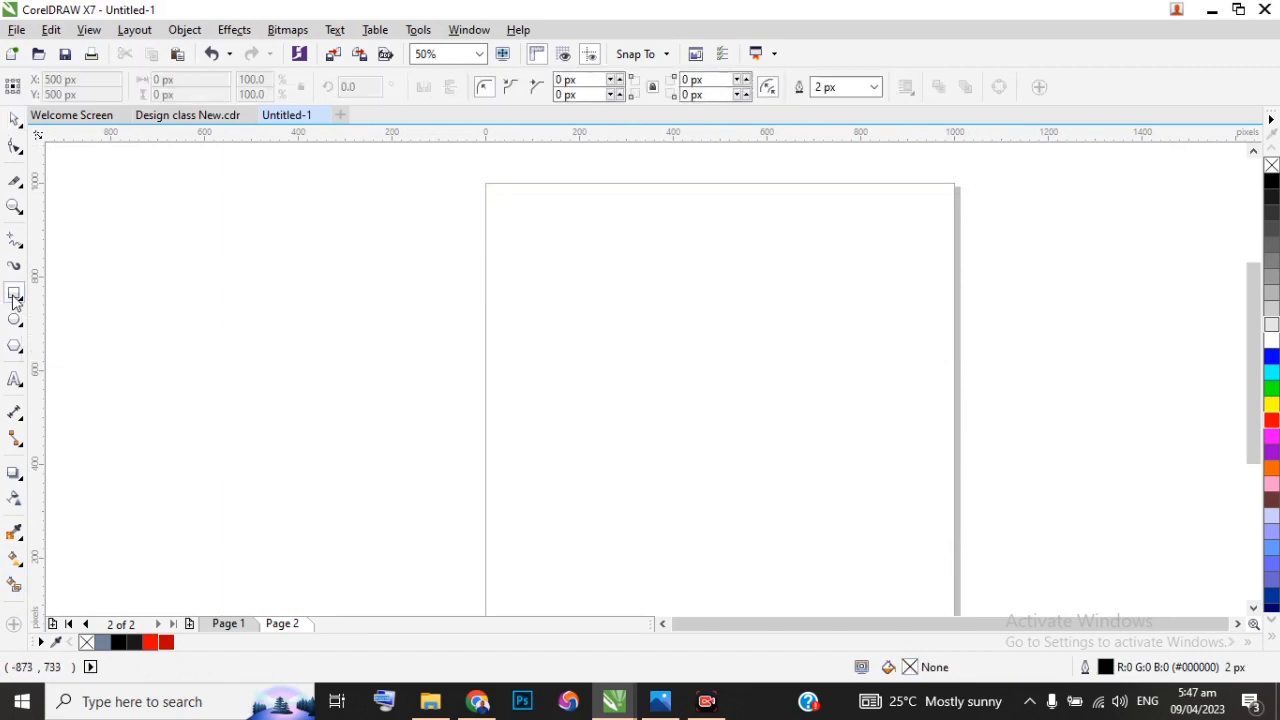
drag(687, 352, 813, 529)
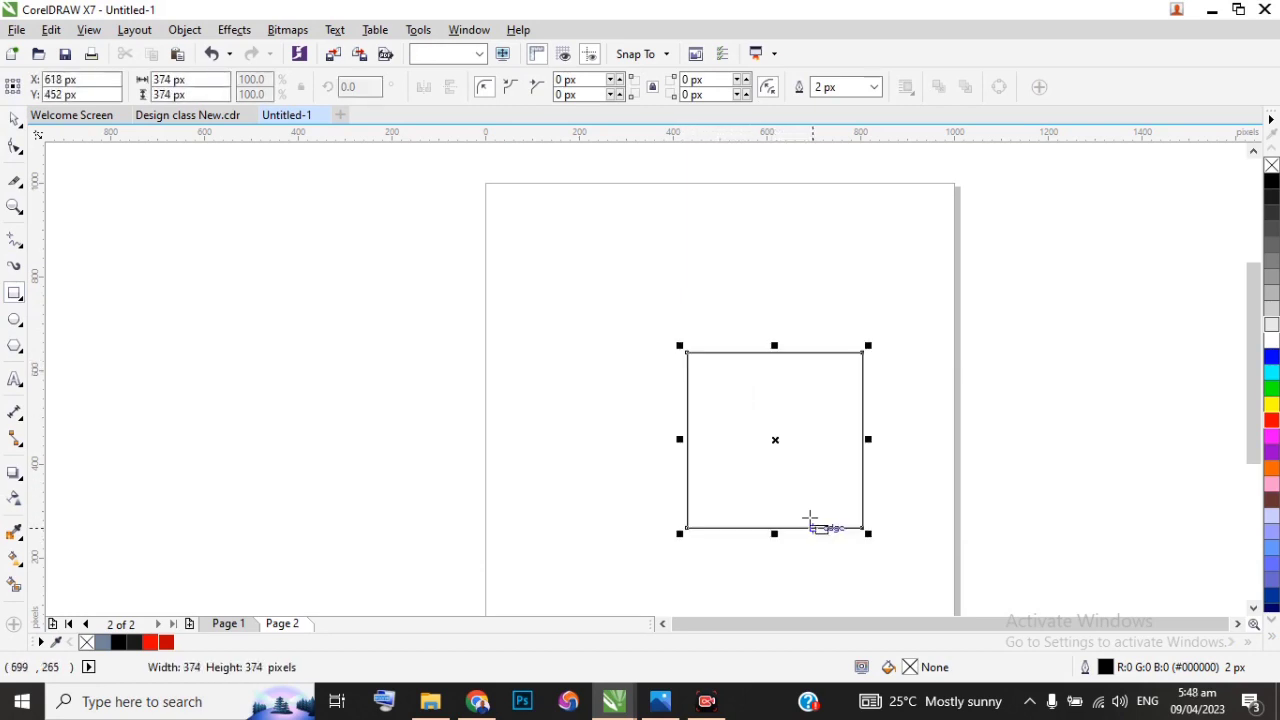
key(p)
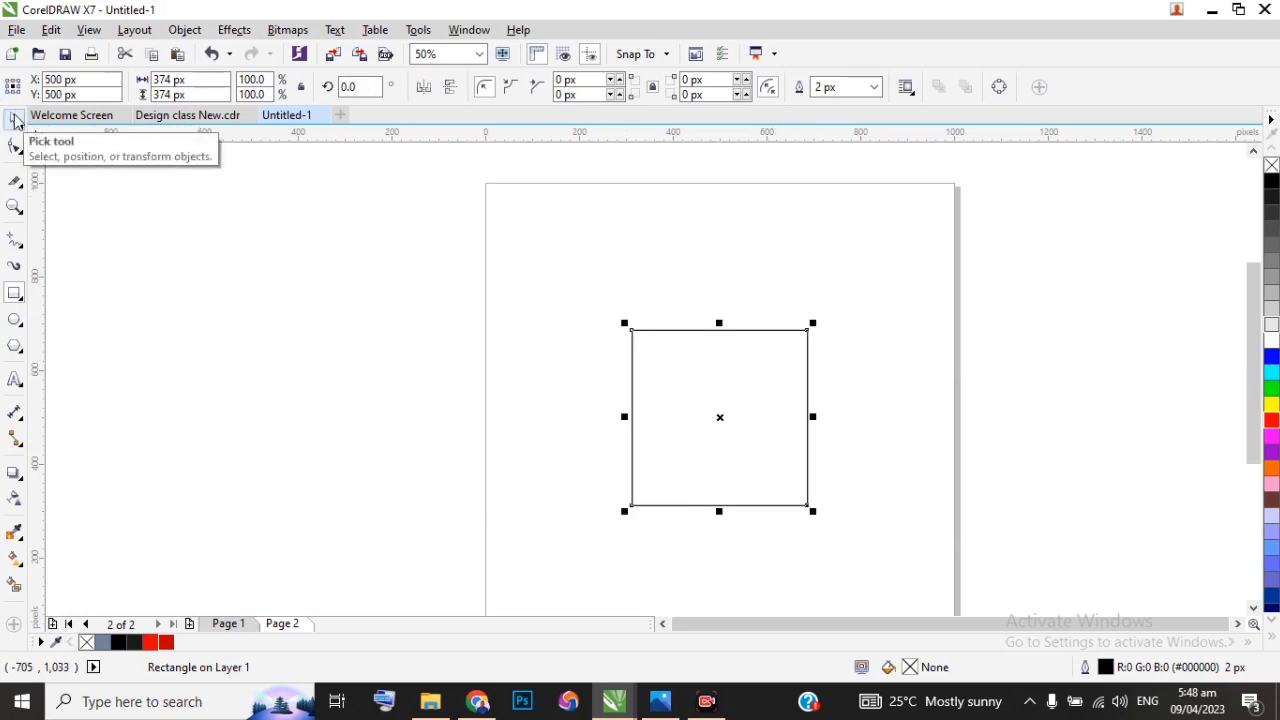
Step: Add a horizontal guideline through the square's centre at 500 px
scroll(751, 391, up, 2)
drag(686, 137, 687, 444)
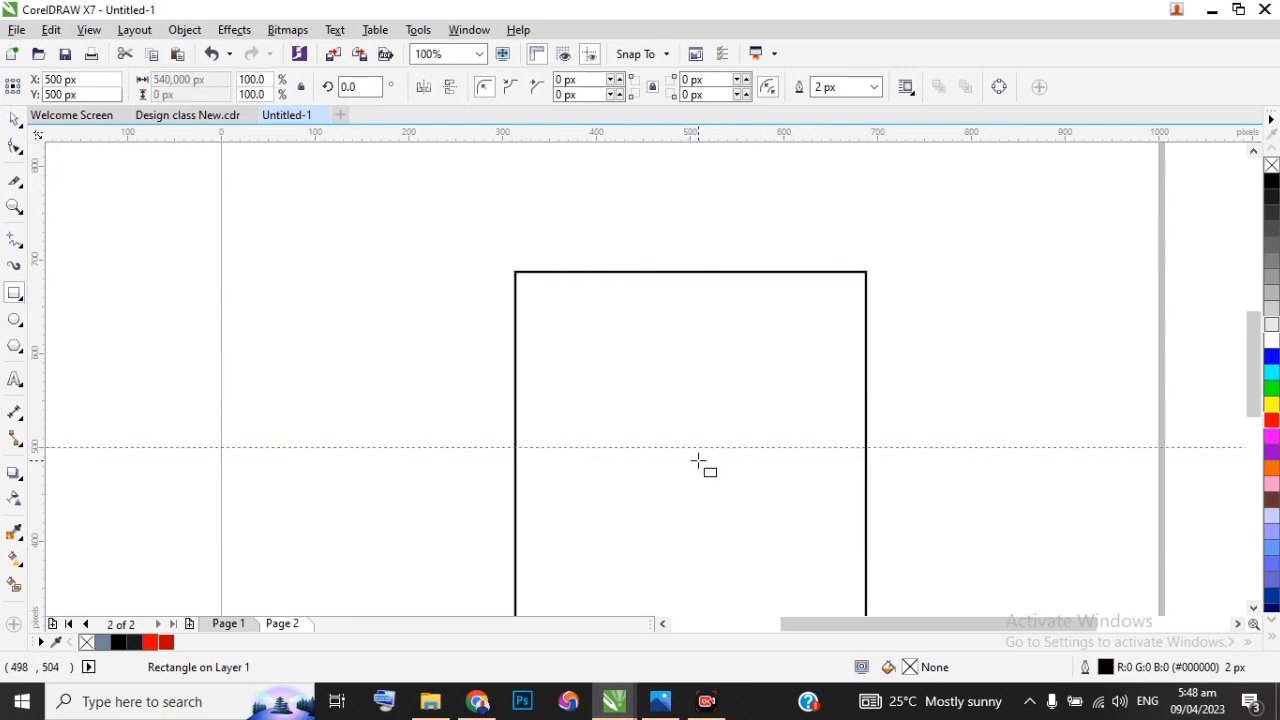
scroll(686, 394, down, 2)
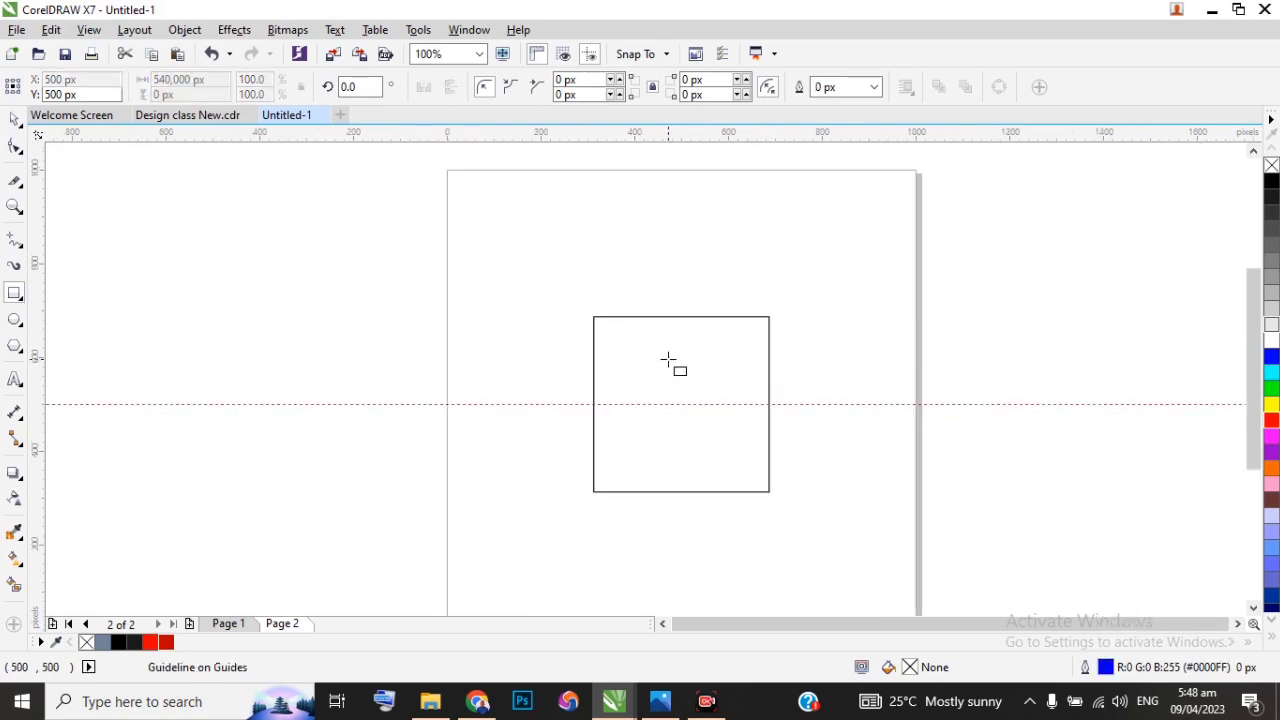
Step: Rotate the square 45 degrees about its centre to form a diamond
click(15, 119)
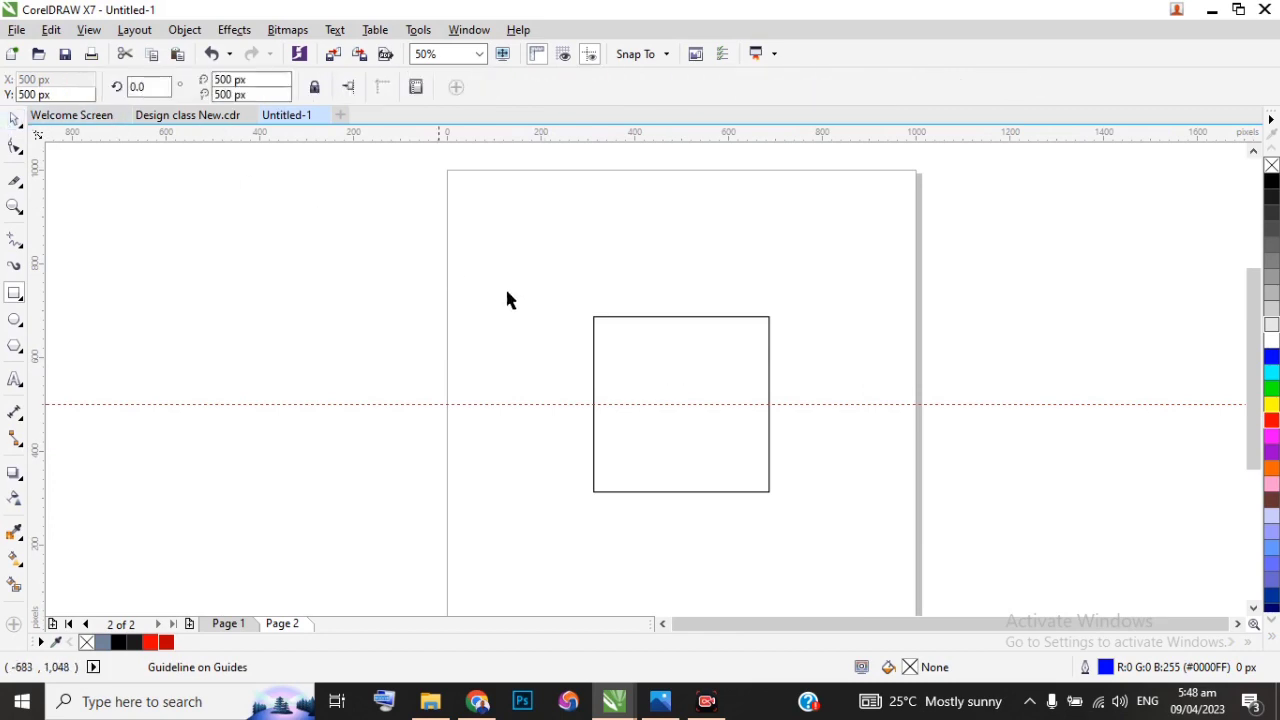
click(685, 317)
scroll(676, 416, up, 2)
click(703, 329)
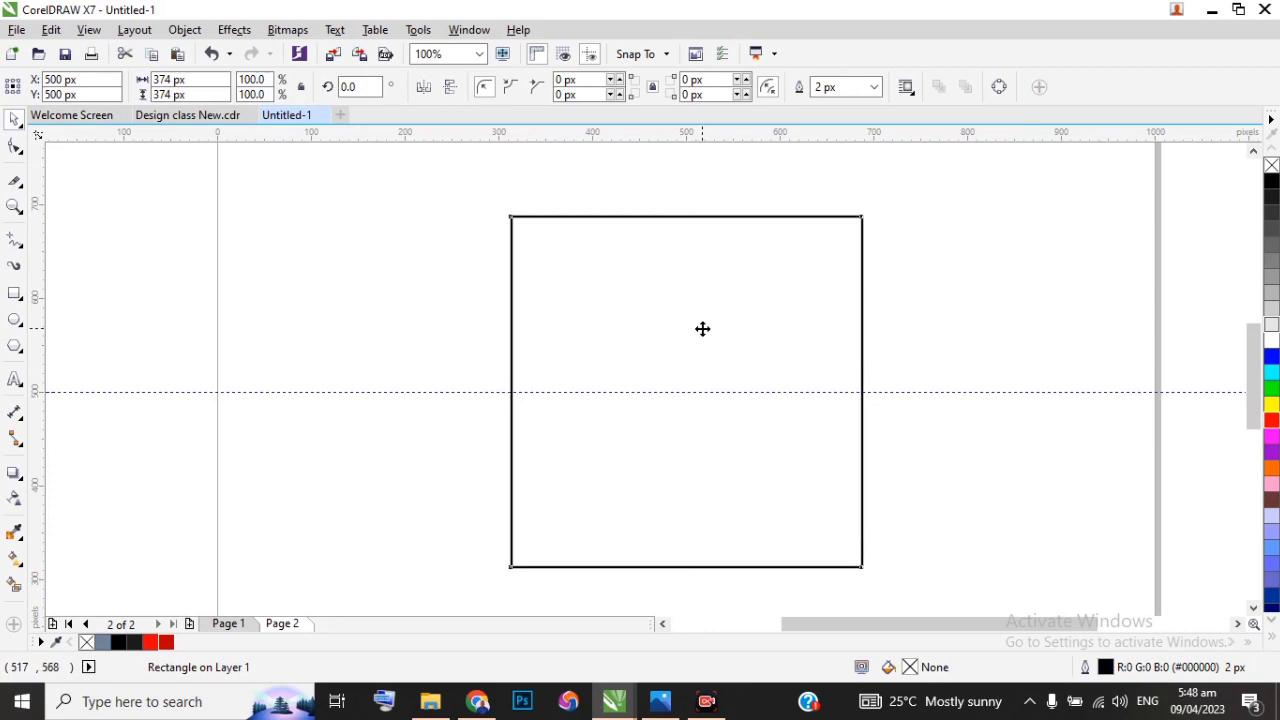
drag(867, 210, 686, 187)
click(687, 209)
scroll(636, 237, down, 2)
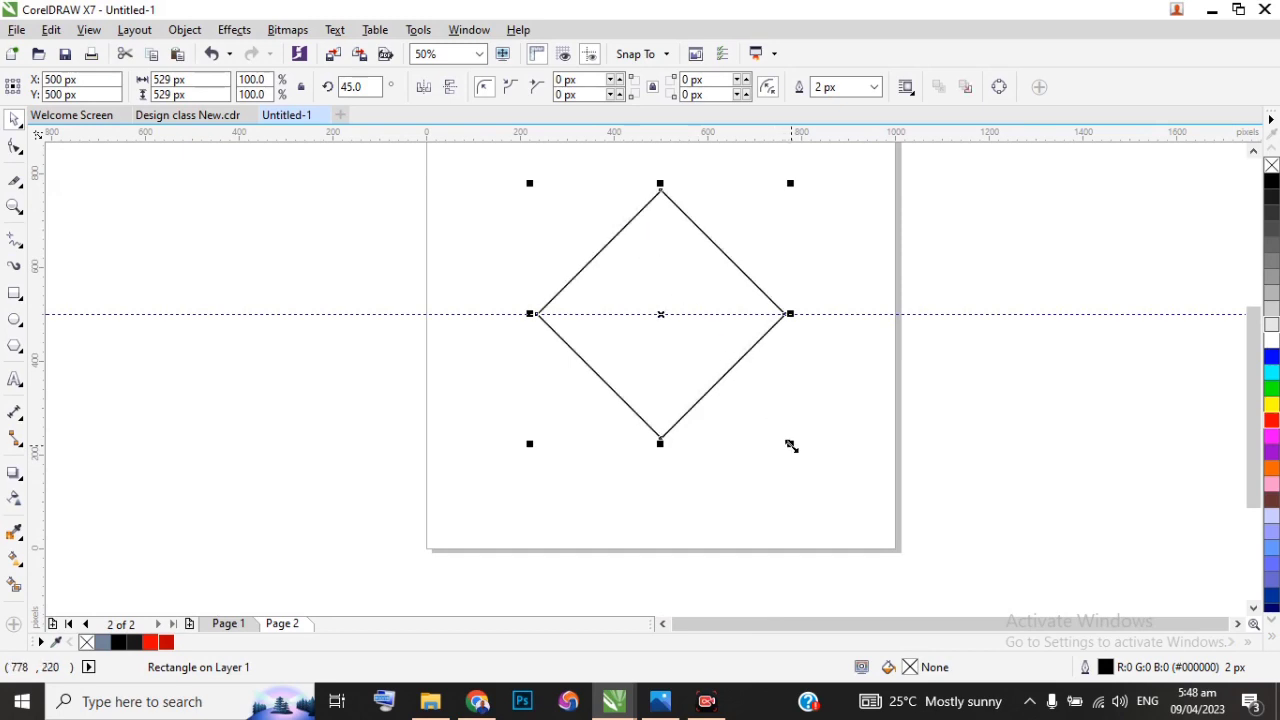
Step: Create a smaller concentric copy of the diamond, about 416 px wide, inside the original
drag(792, 448, 780, 421)
right_click(780, 422)
scroll(757, 327, up, 3)
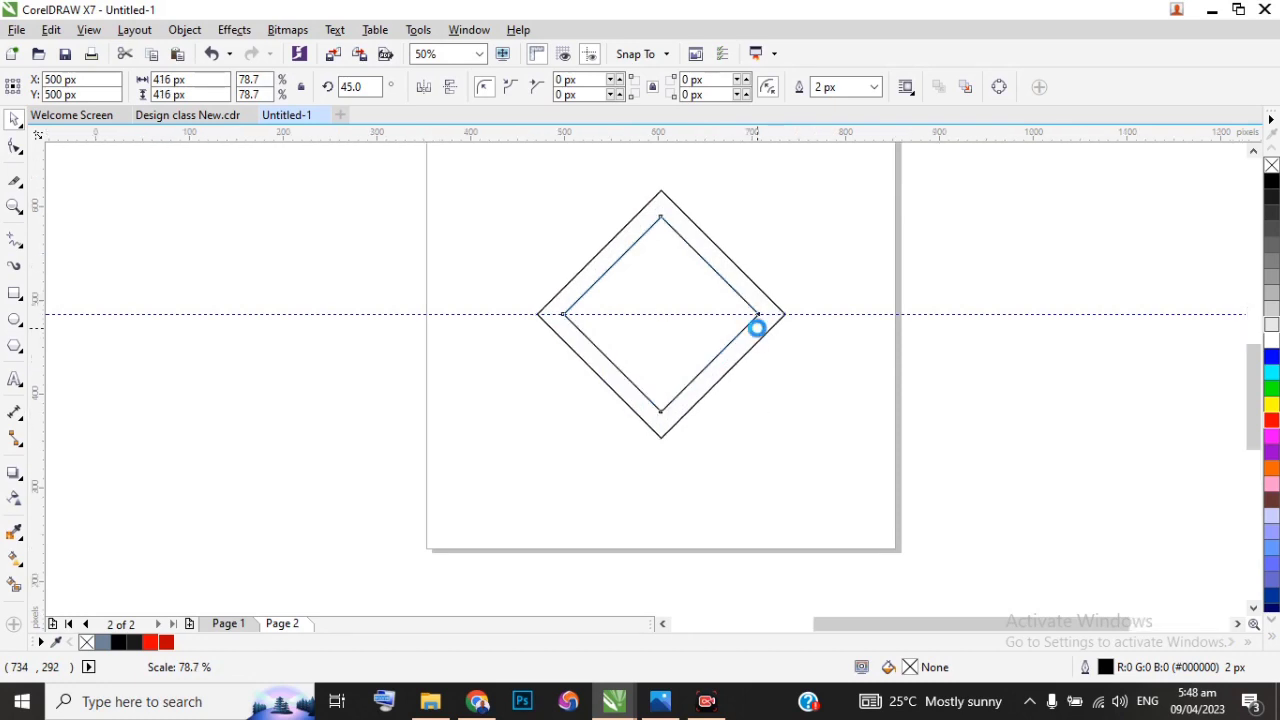
Step: Shrink the inner diamond about its centre to about 368 px wide, widening the band between the two diamonds
scroll(754, 293, up, 1)
scroll(754, 293, down, 4)
scroll(760, 312, up, 1)
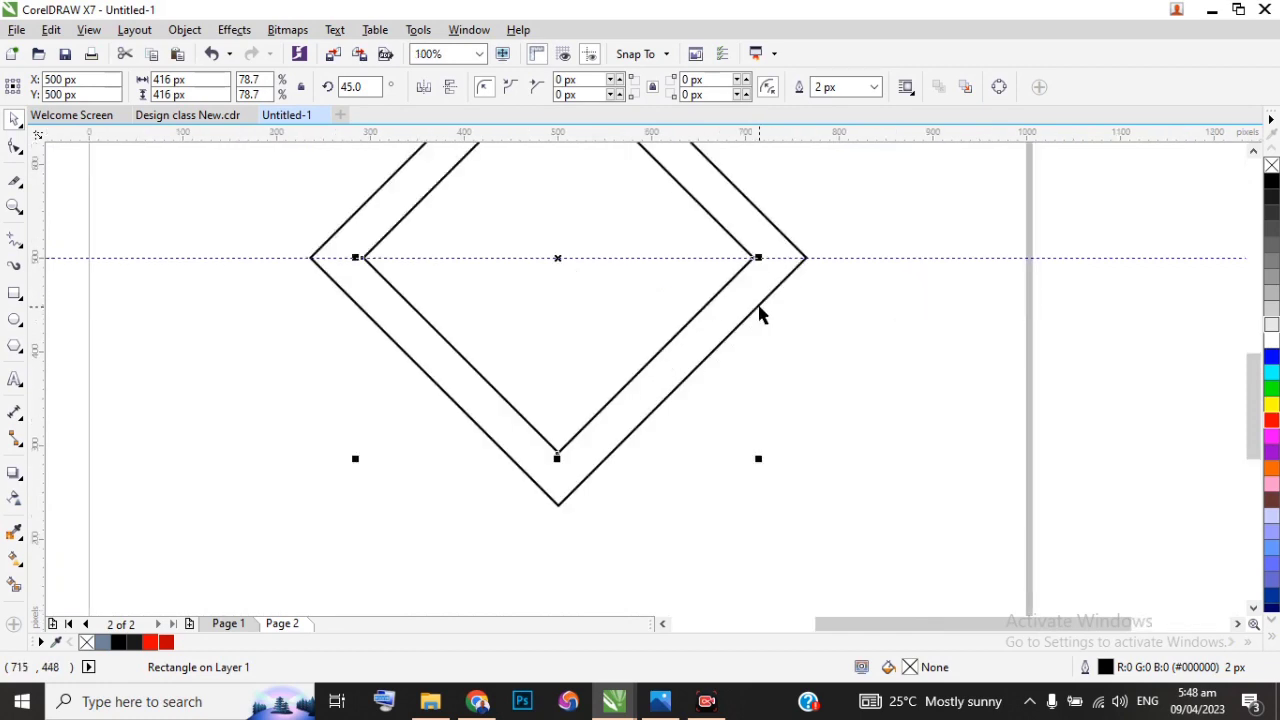
drag(757, 457, 743, 437)
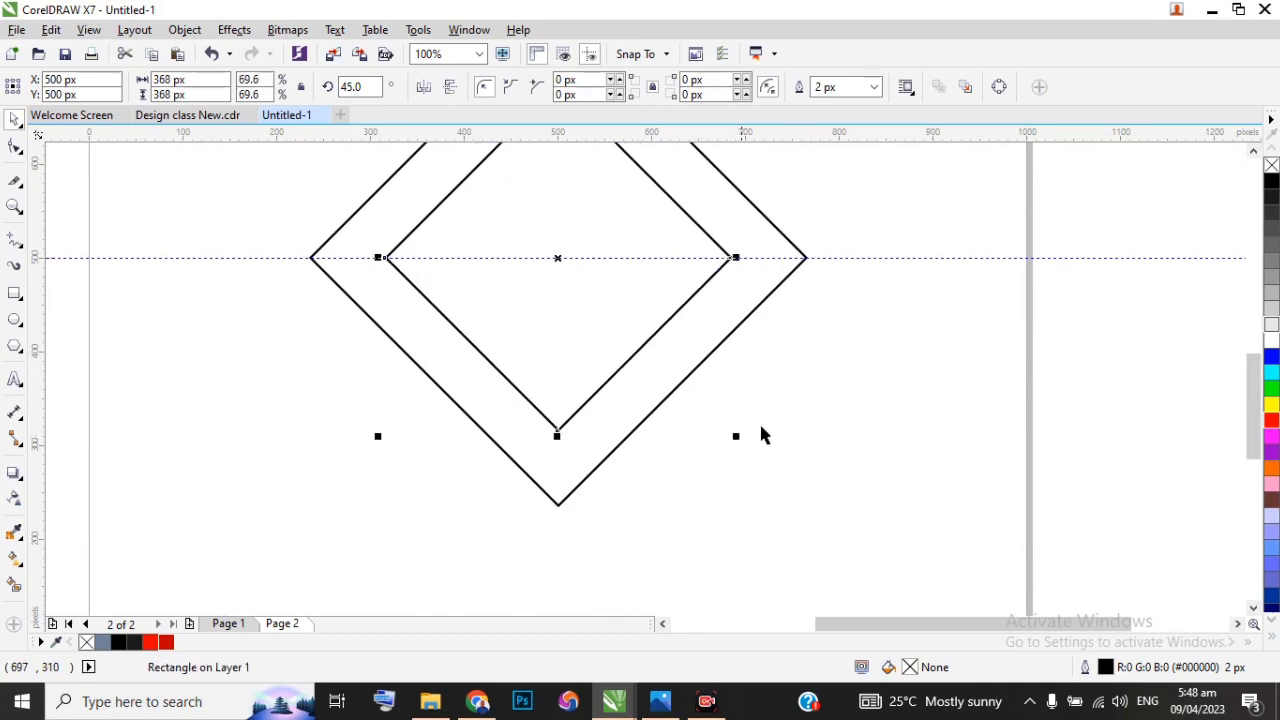
scroll(760, 420, down, 1)
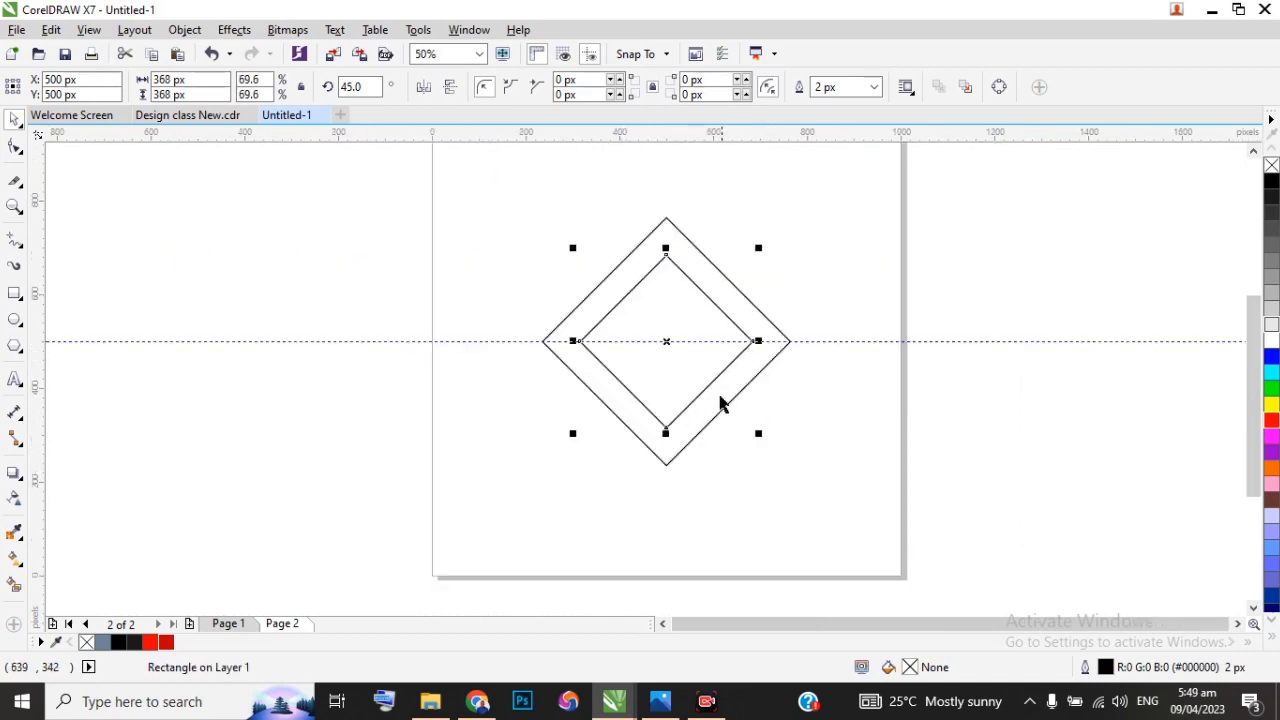
scroll(722, 402, up, 1)
scroll(757, 375, down, 1)
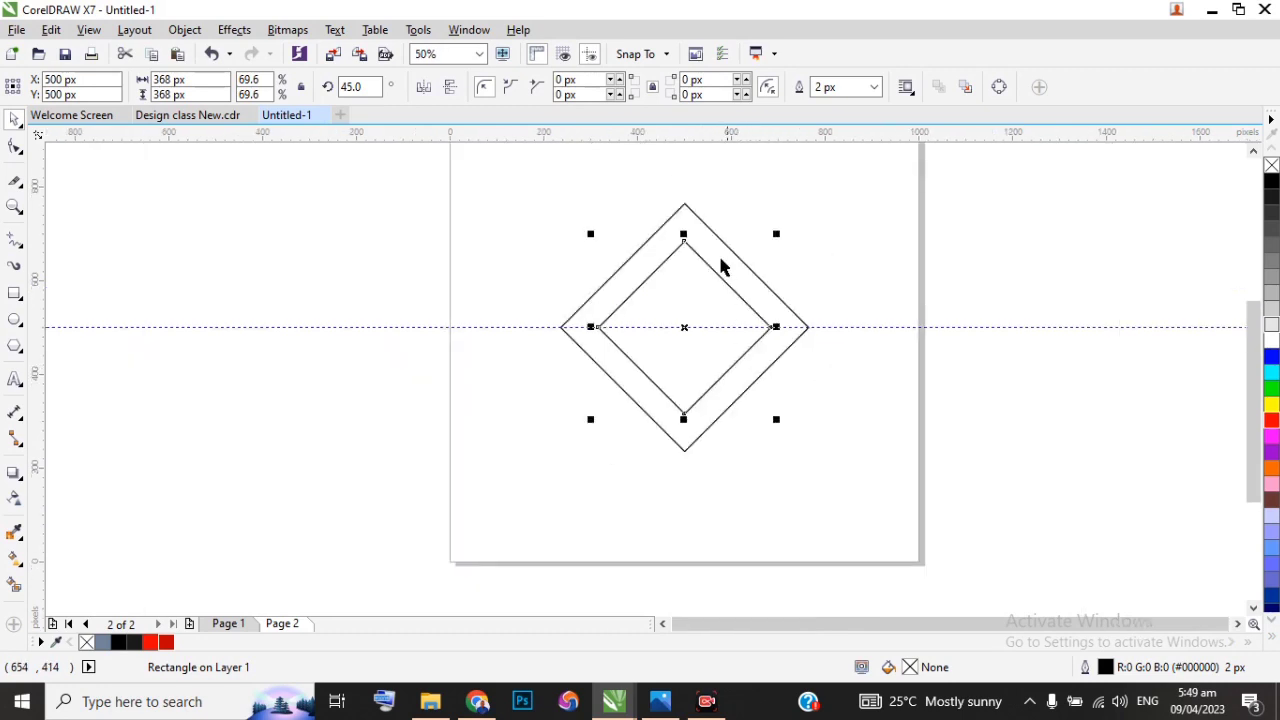
Step: Draw a straight vertical line with the Freehand tool from the outer diamond's top corner to its bottom corner
click(560, 214)
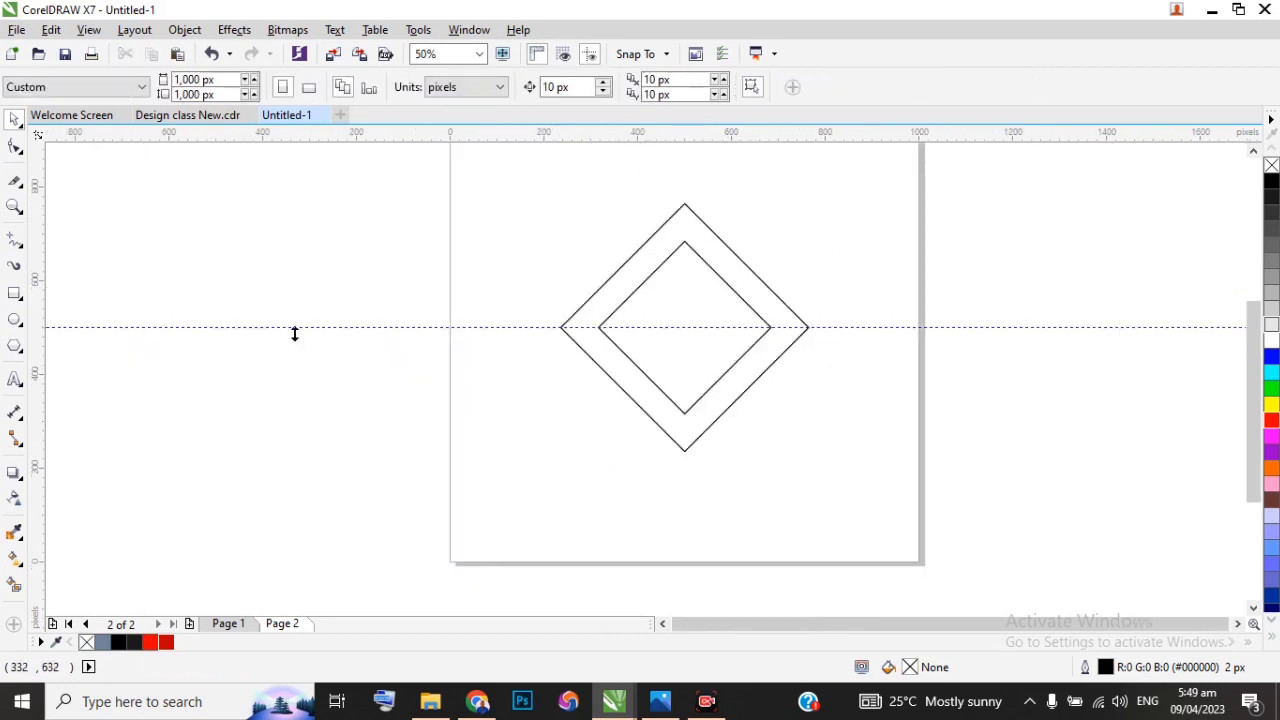
click(13, 246)
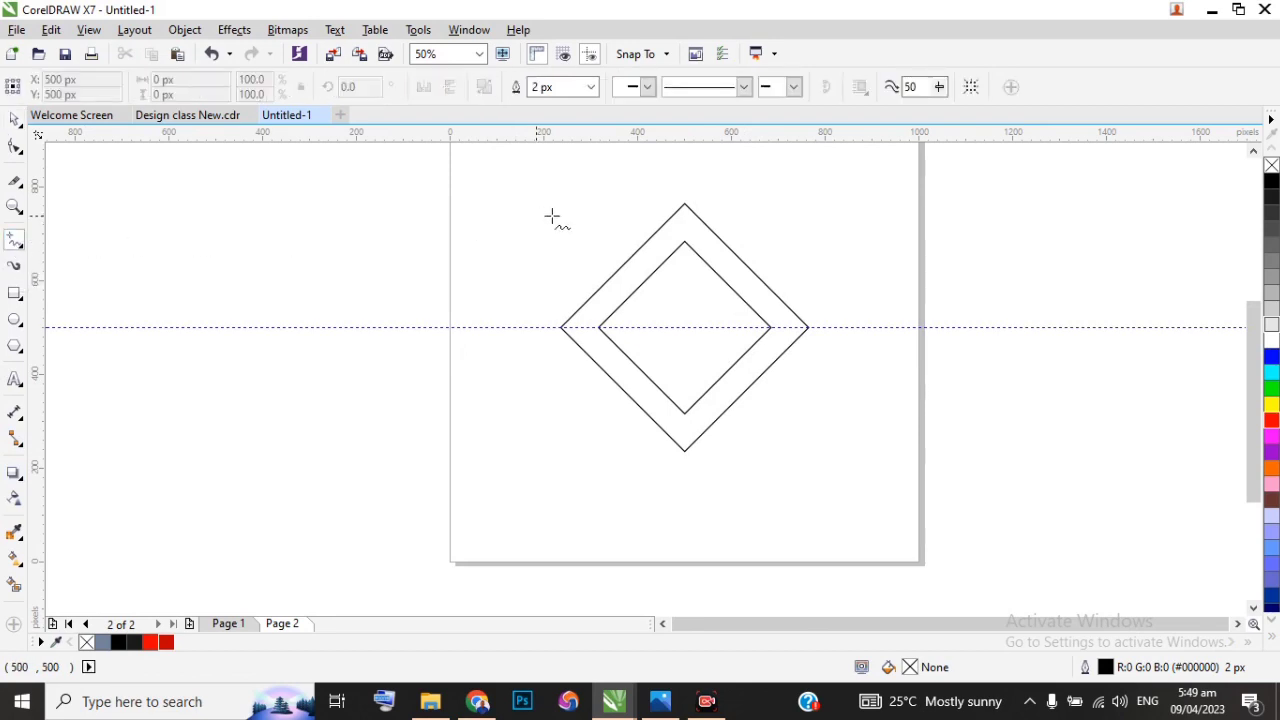
click(684, 205)
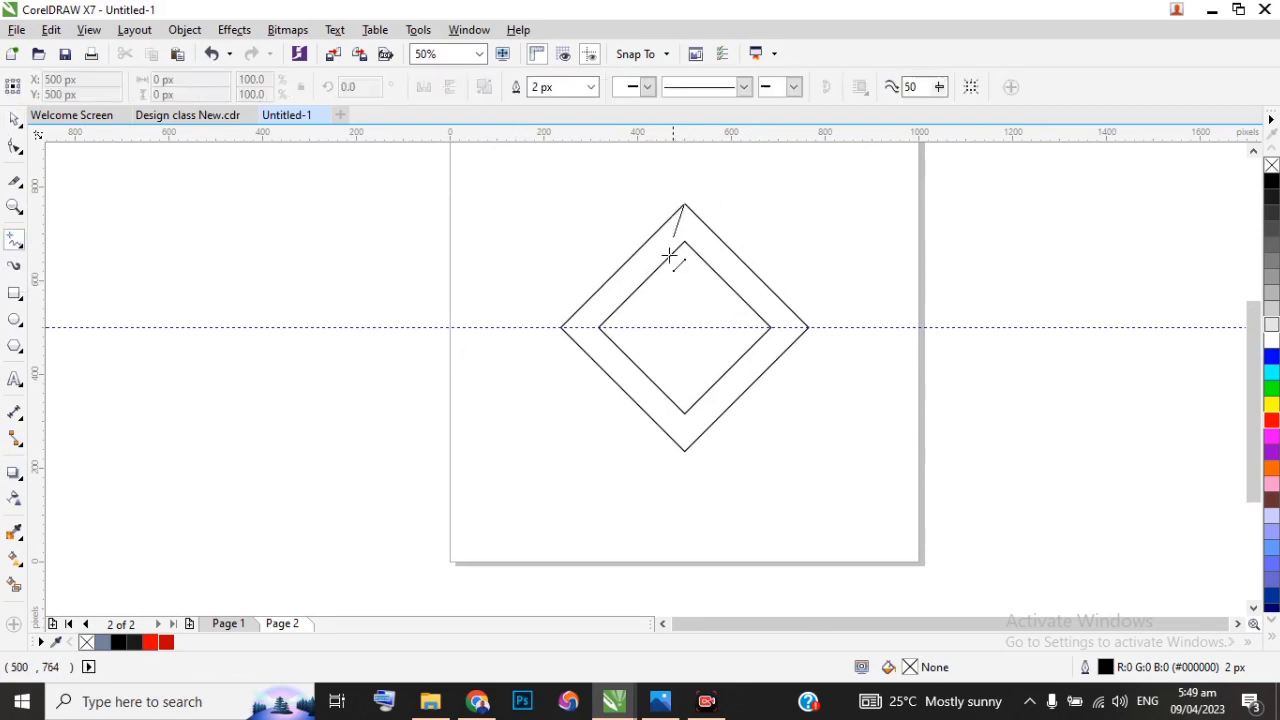
click(684, 450)
Step: Stretch the vertical line symmetrically to about 560 px so that both ends extend past the outer diamond
scroll(684, 470, up, 3)
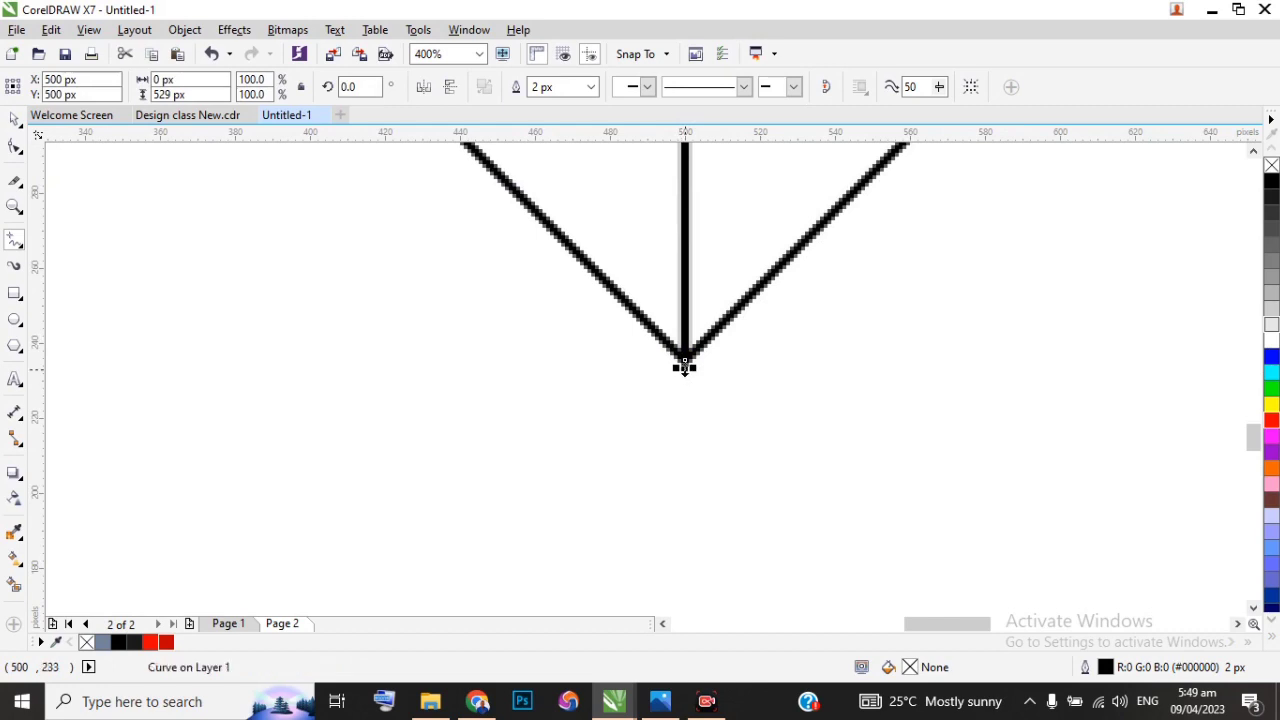
drag(684, 366, 681, 437)
scroll(681, 433, down, 5)
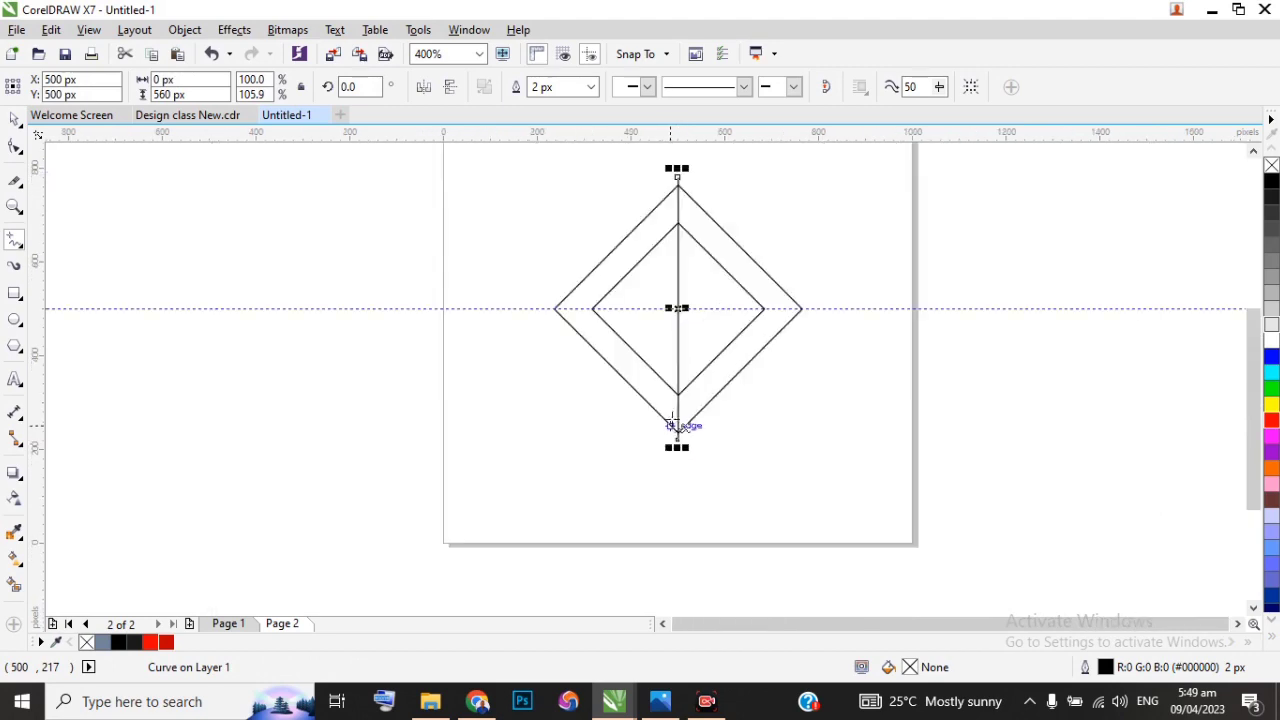
scroll(672, 297, up, 1)
scroll(686, 331, up, 1)
scroll(631, 260, down, 2)
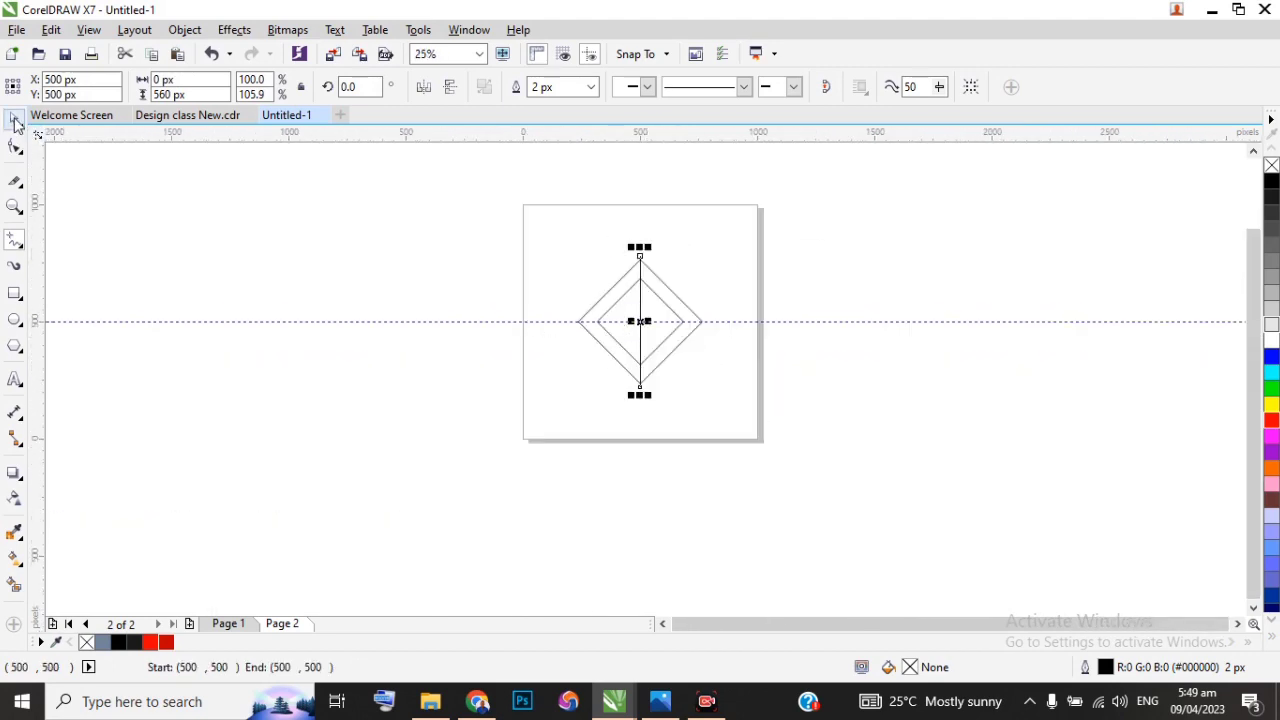
scroll(634, 320, up, 2)
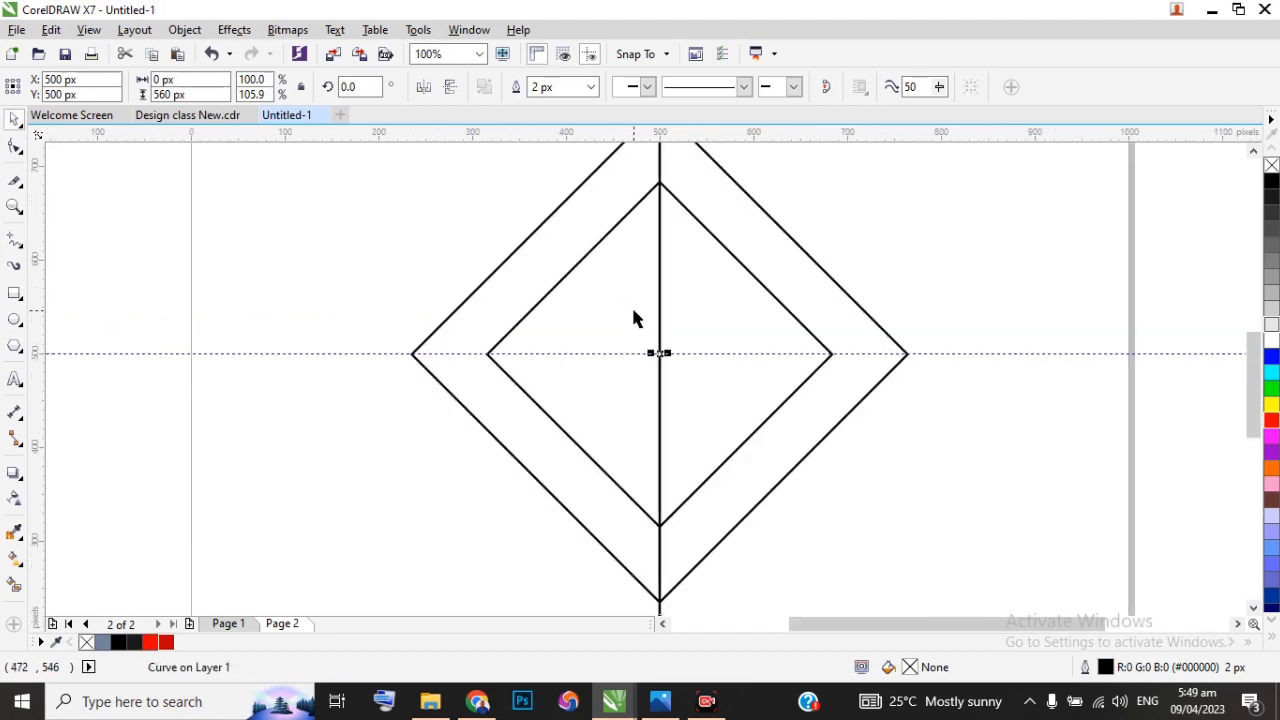
scroll(660, 356, down, 1)
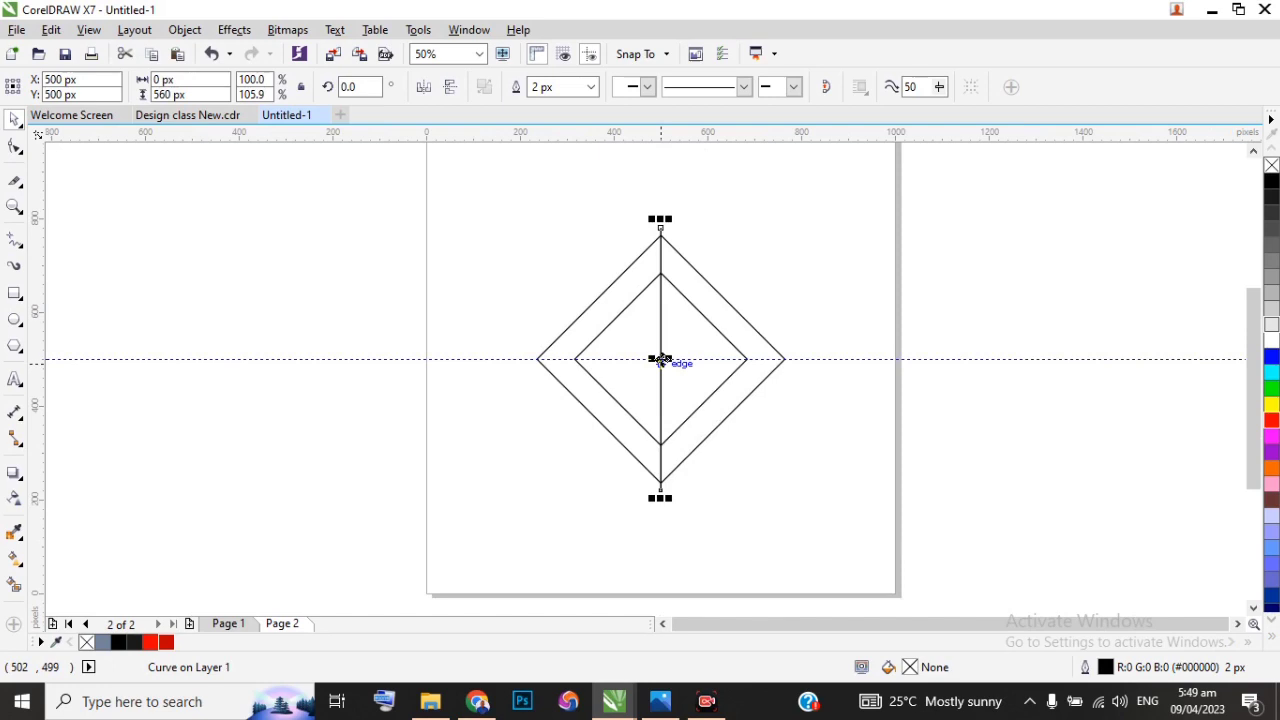
Step: Create a copy of the vertical line rotated about 45.7° around its centre, crossing the diamonds diagonally from upper left to lower right
click(661, 362)
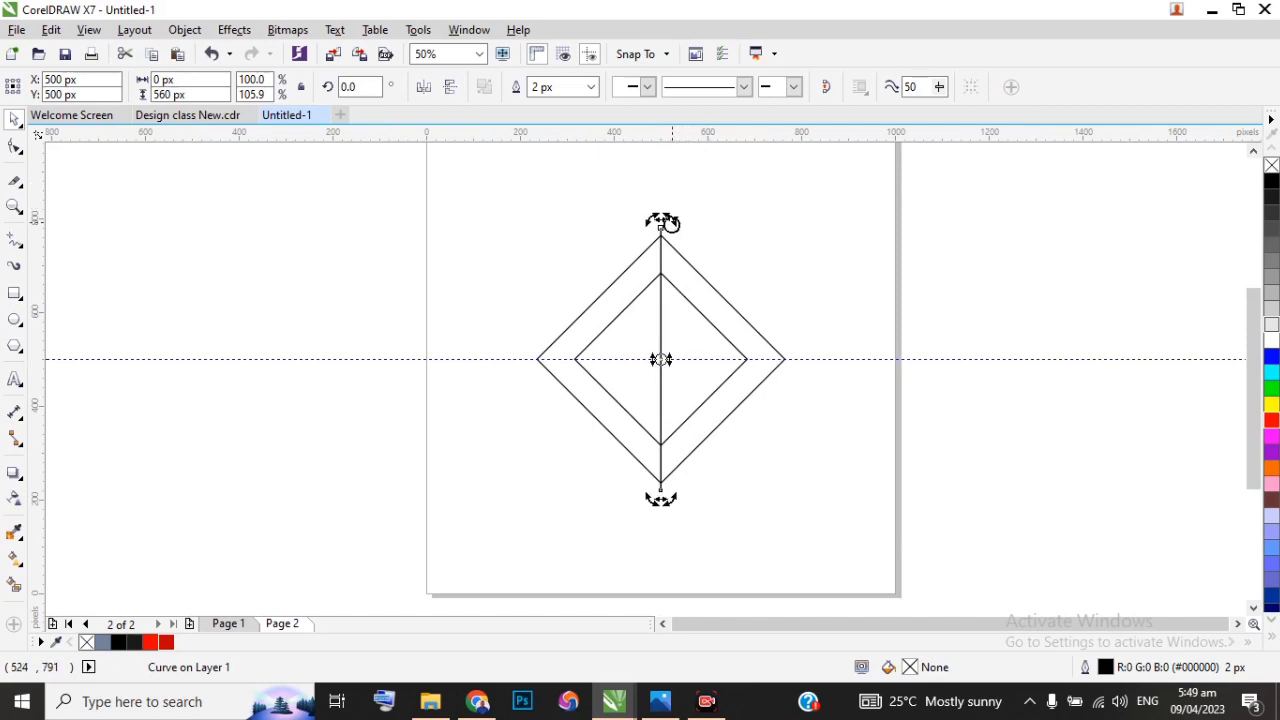
scroll(669, 222, up, 1)
drag(652, 230, 429, 272)
drag(430, 272, 466, 254)
scroll(477, 210, down, 1)
scroll(465, 260, up, 1)
click(364, 290)
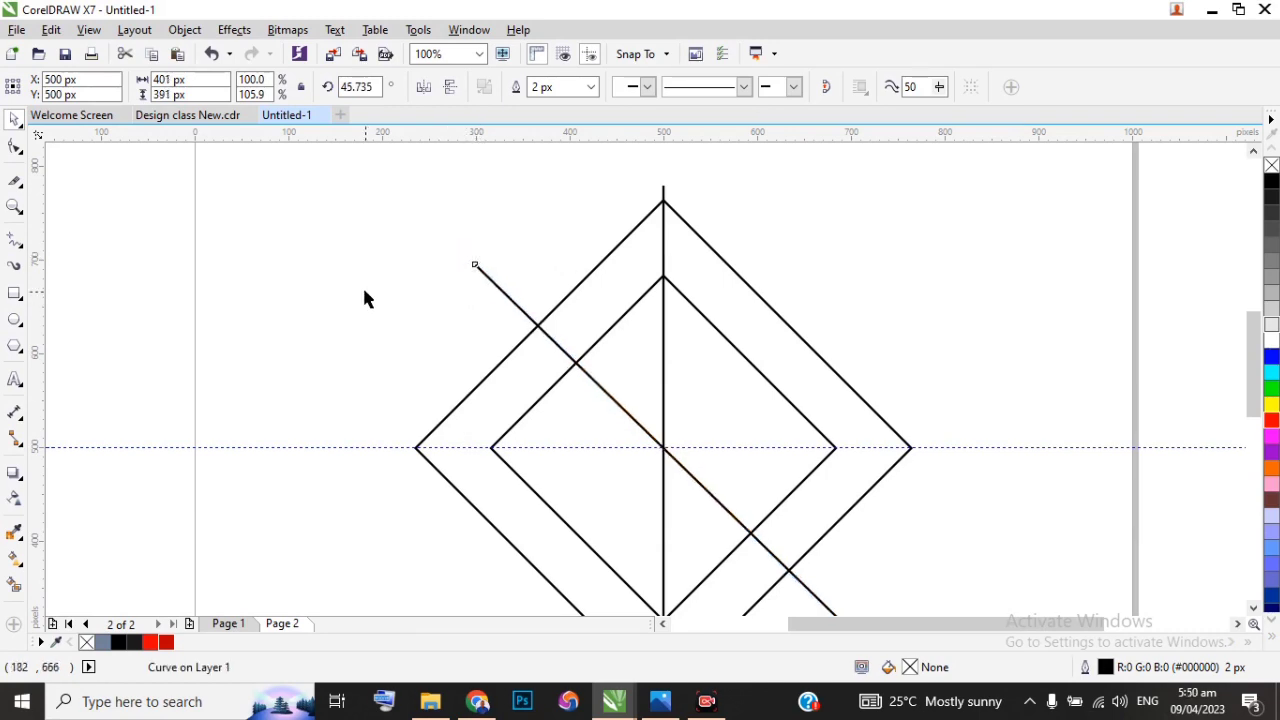
Step: Set the diagonal line's rotation angle to exactly 45°
click(595, 381)
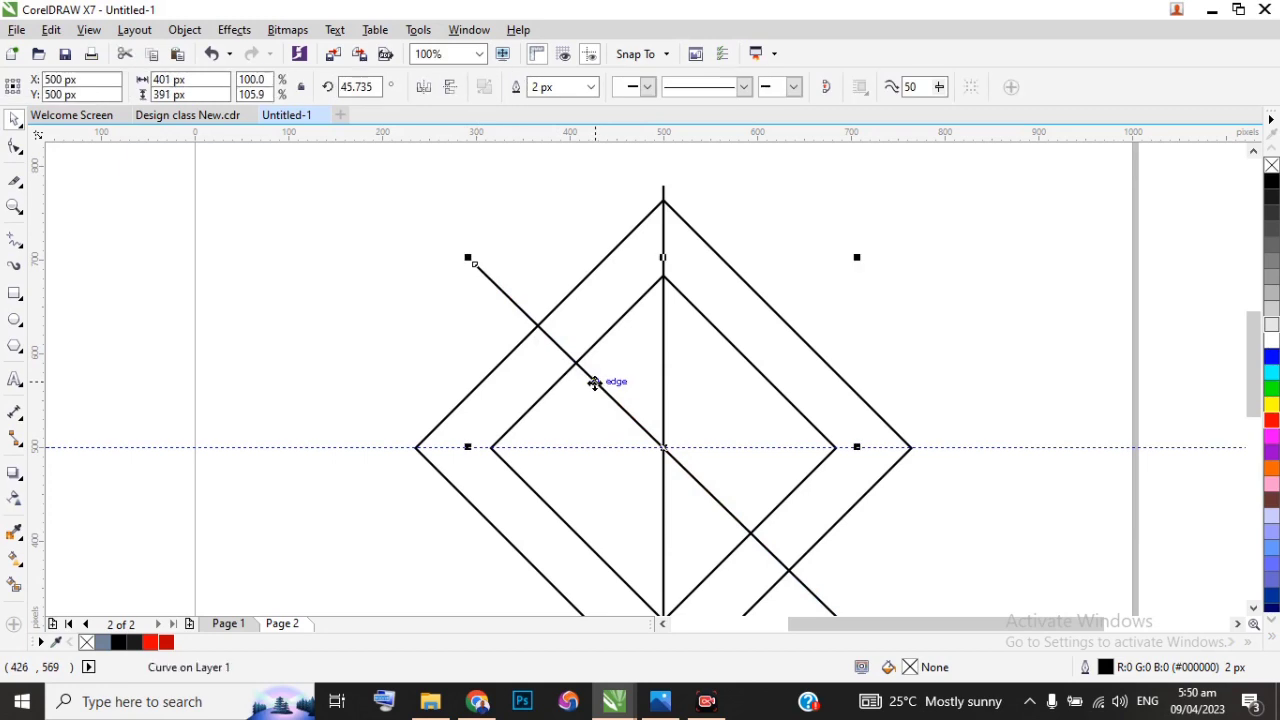
click(440, 308)
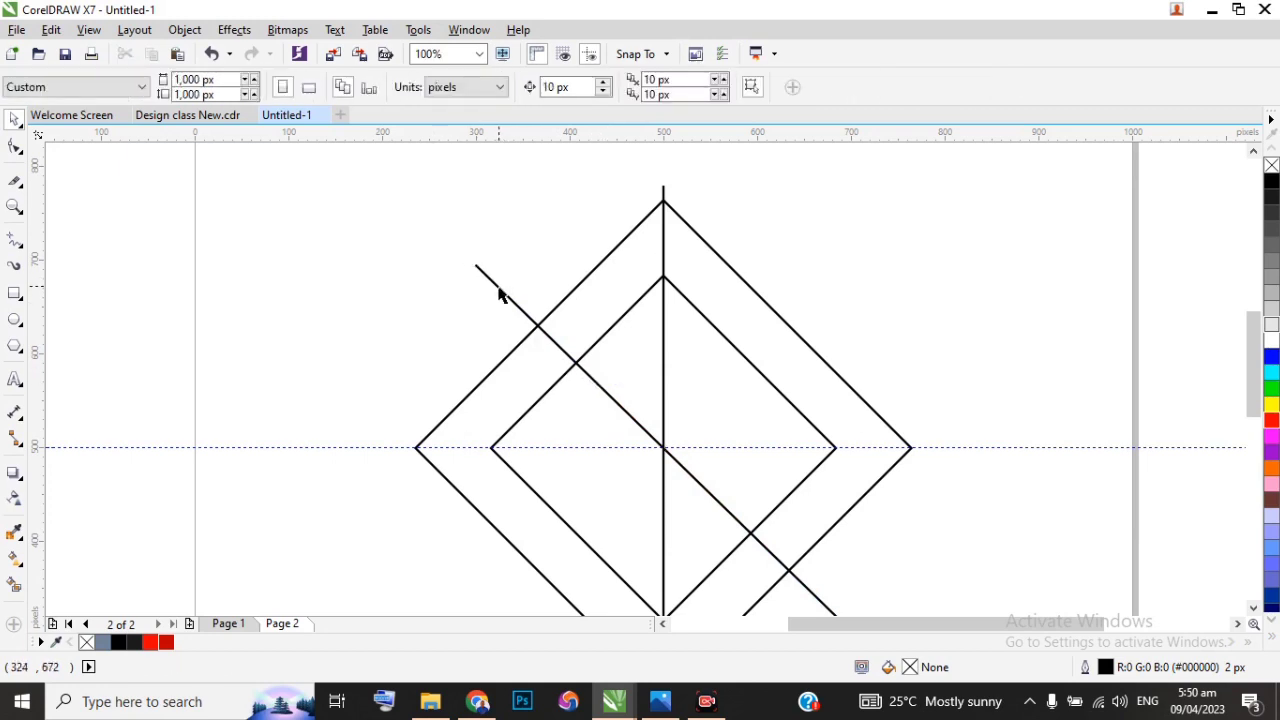
click(477, 267)
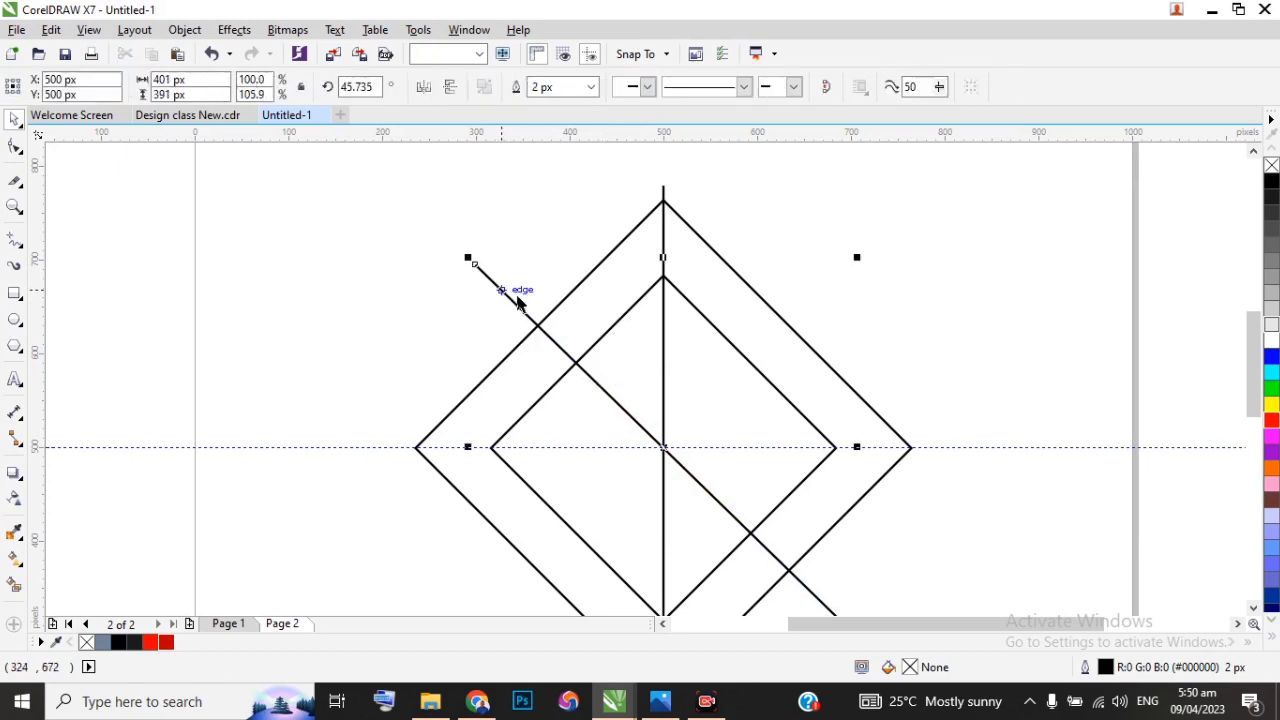
double_click(373, 87)
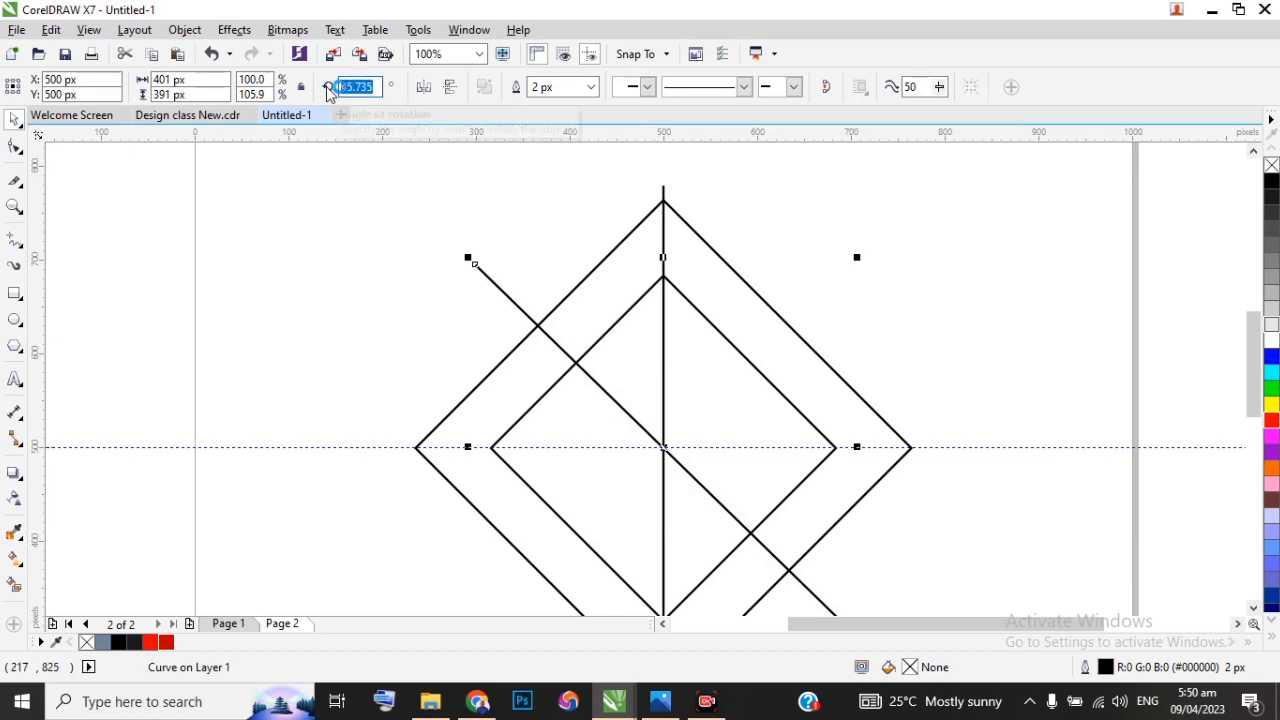
text(45)
key(Return)
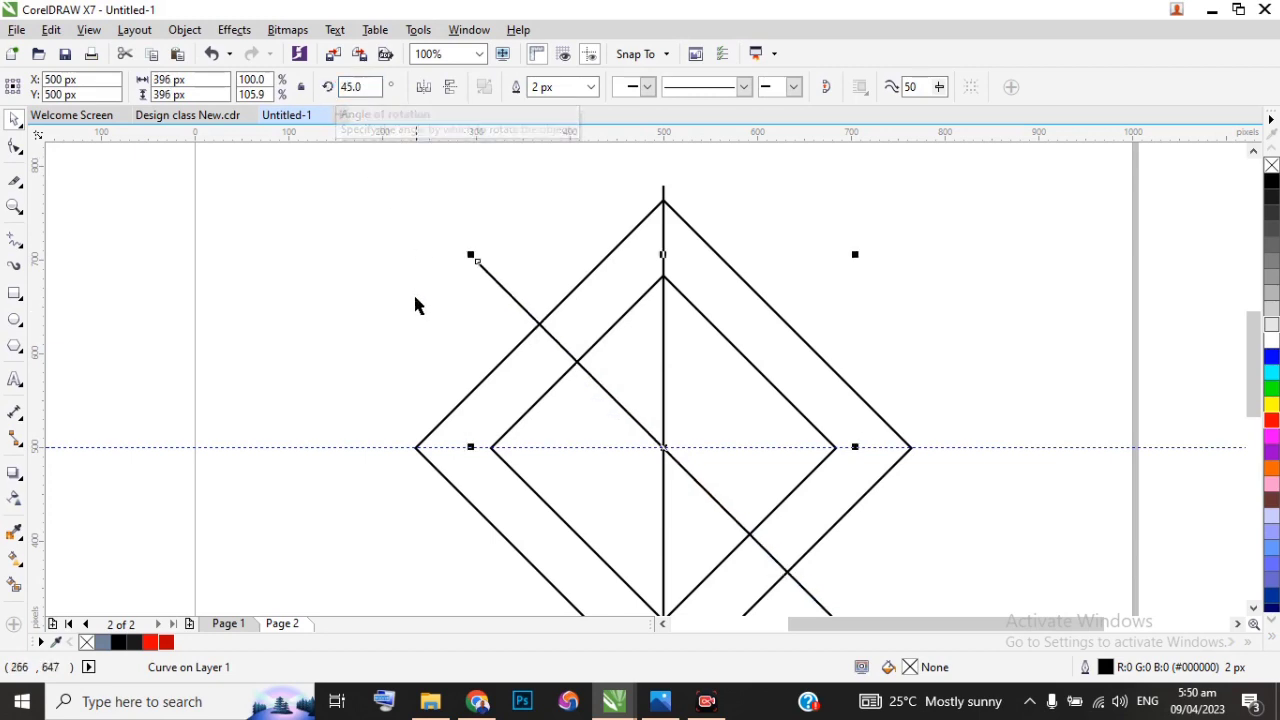
click(415, 294)
Step: Move the diagonal line to X 570 px, Y 570 px and shorten its upper end to just inside the inner diamond
click(533, 318)
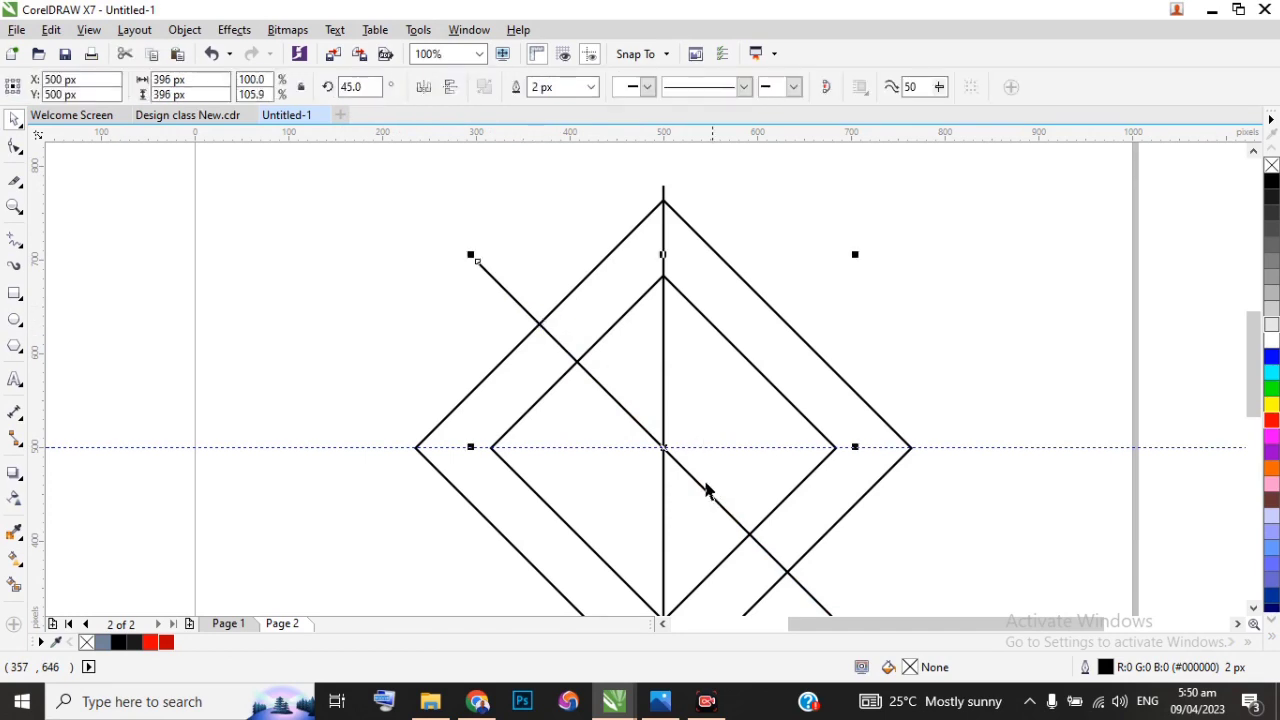
drag(707, 484, 769, 423)
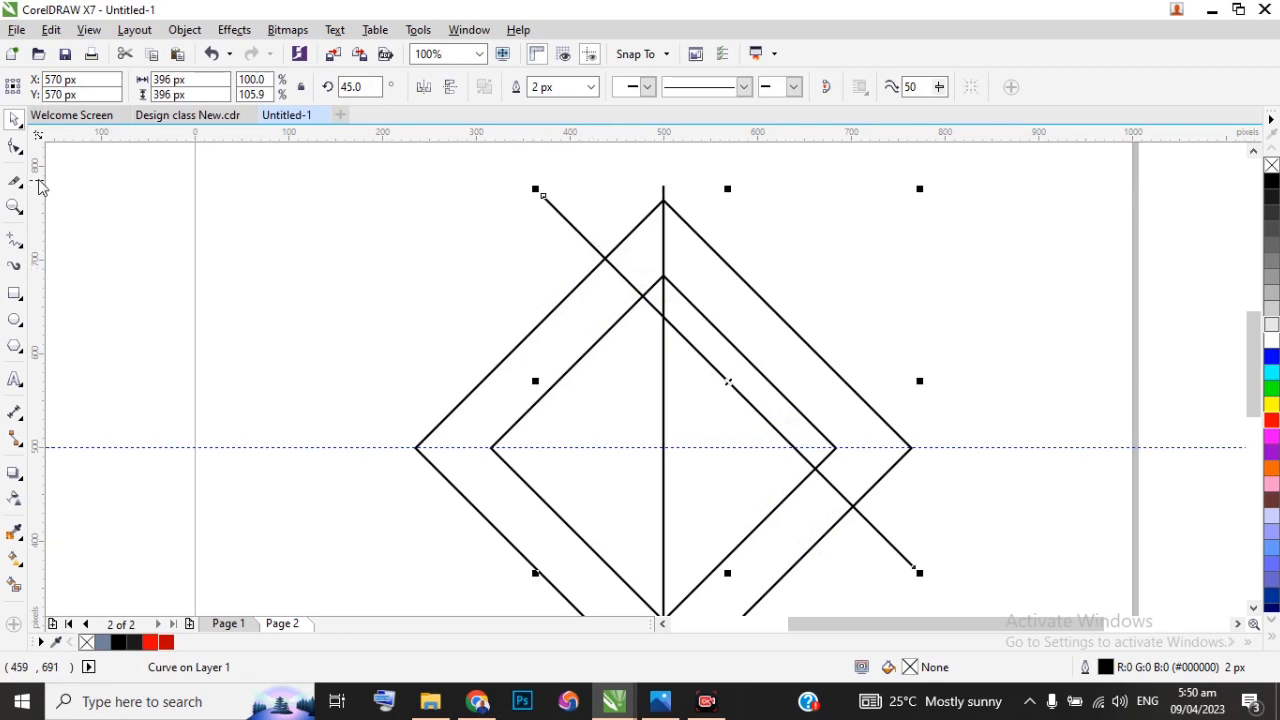
click(15, 146)
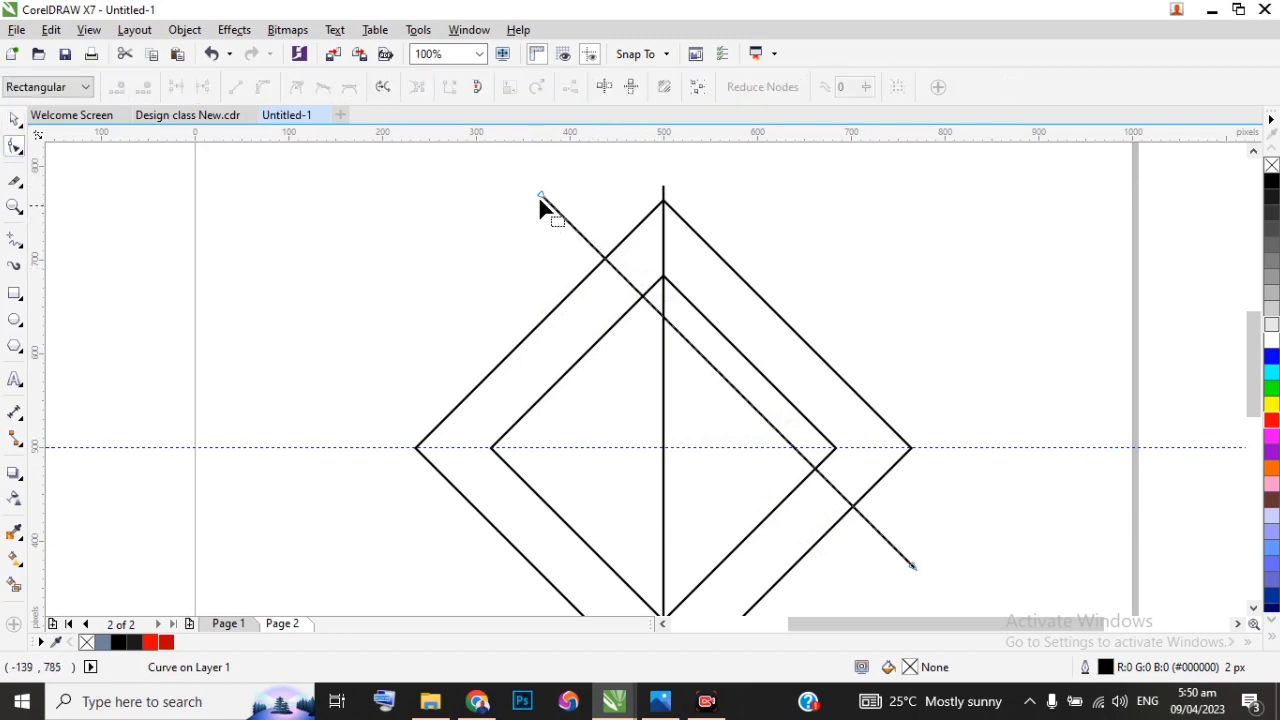
drag(540, 197, 640, 305)
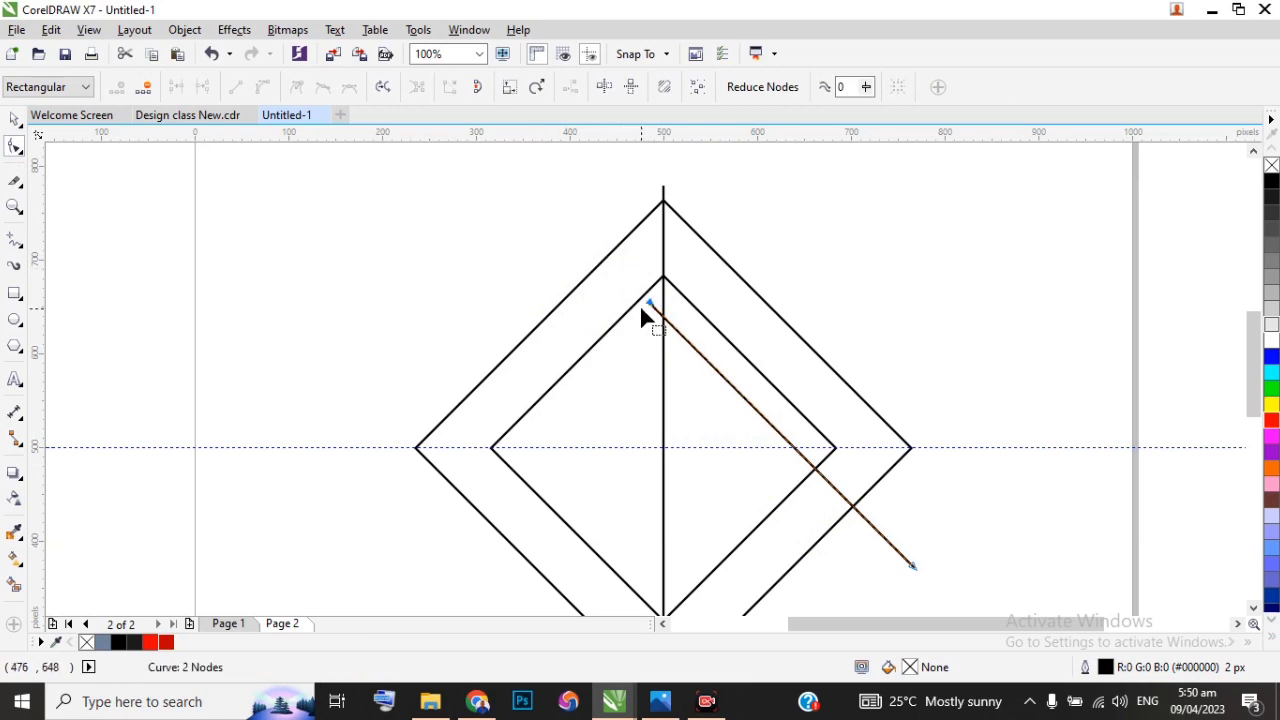
scroll(534, 285, down, 1)
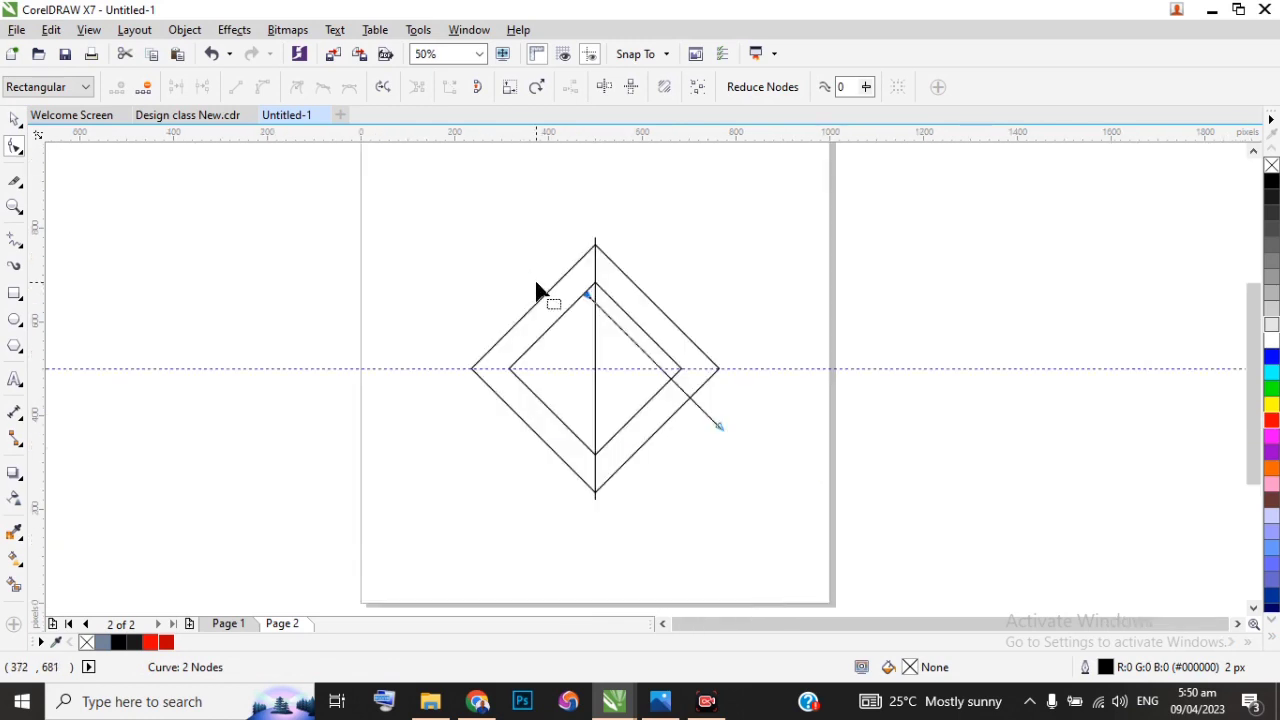
click(15, 119)
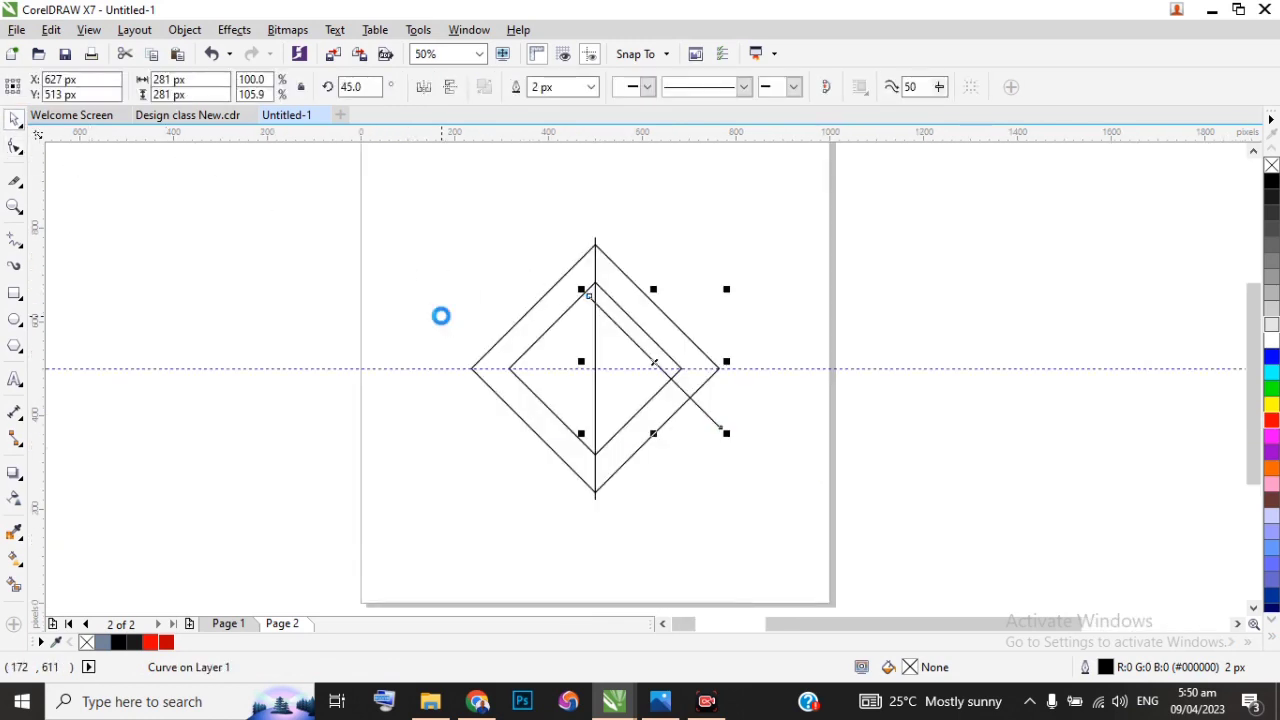
Step: Delete the horizontal guideline running through the diamonds' centre
scroll(443, 314, up, 1)
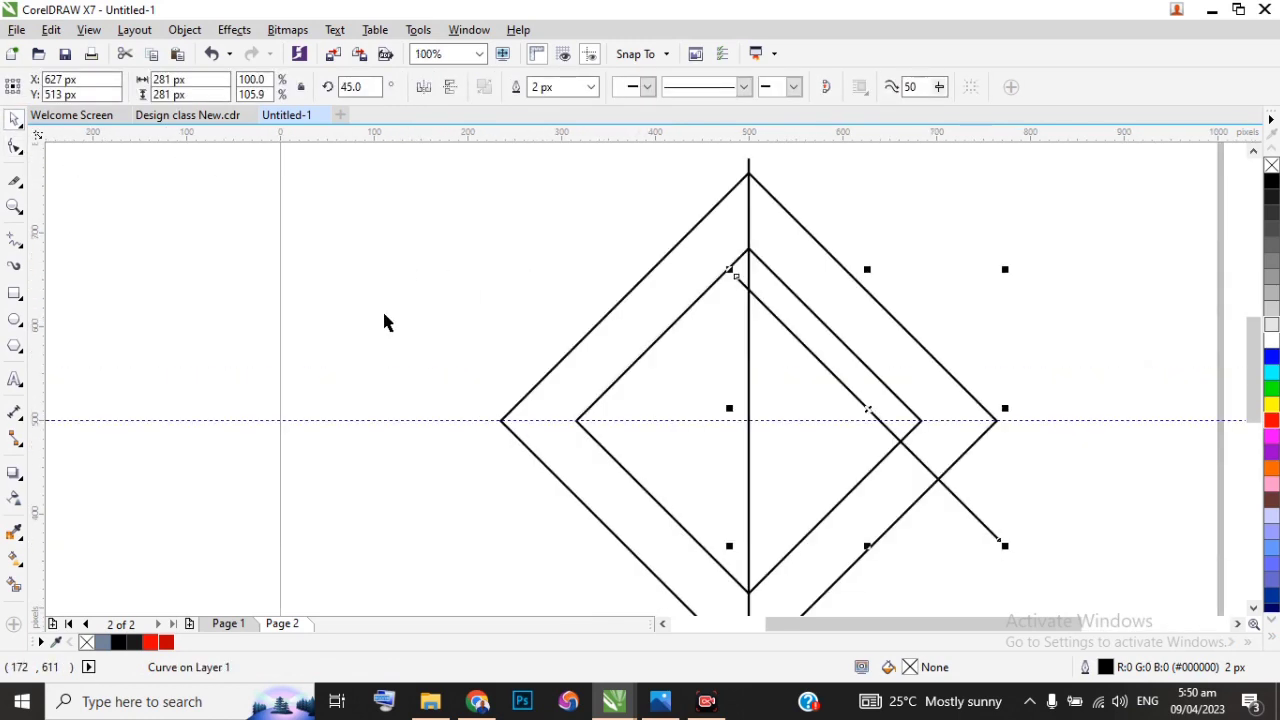
click(322, 419)
key(Delete)
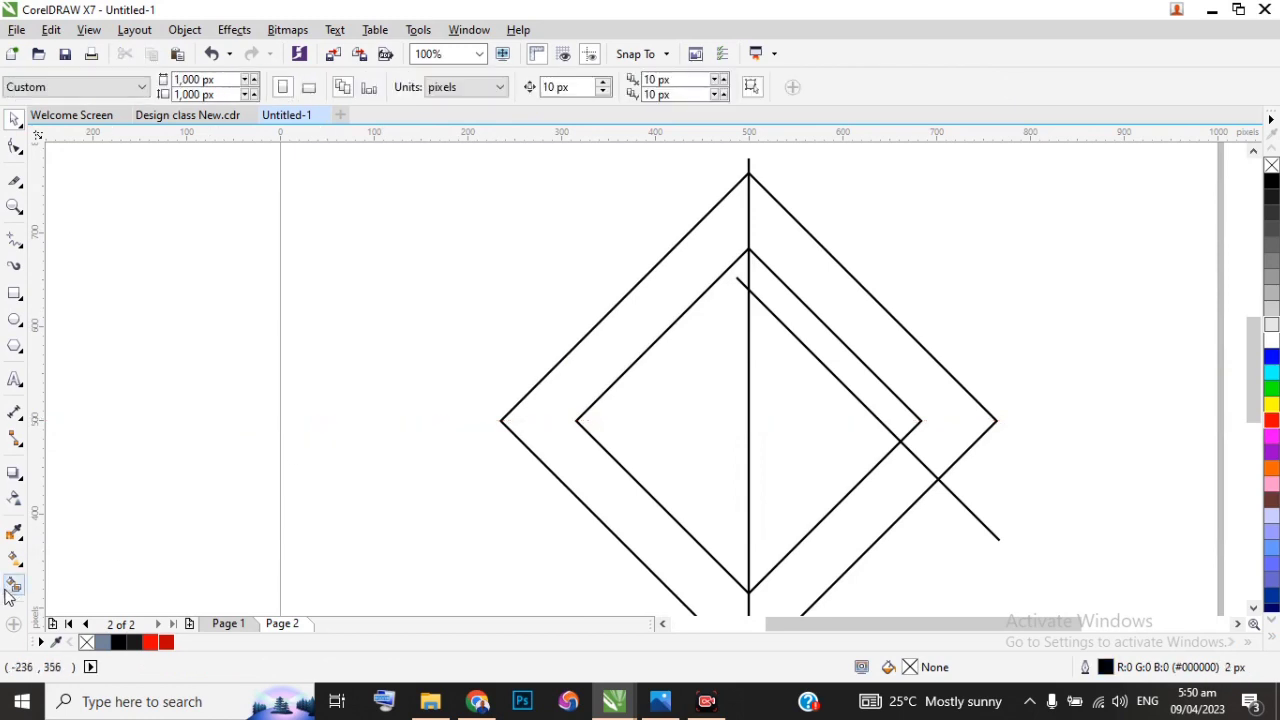
Step: Smart Fill the left half of the band and its right half down to the diagonal line with blue-grey and no outline
click(13, 587)
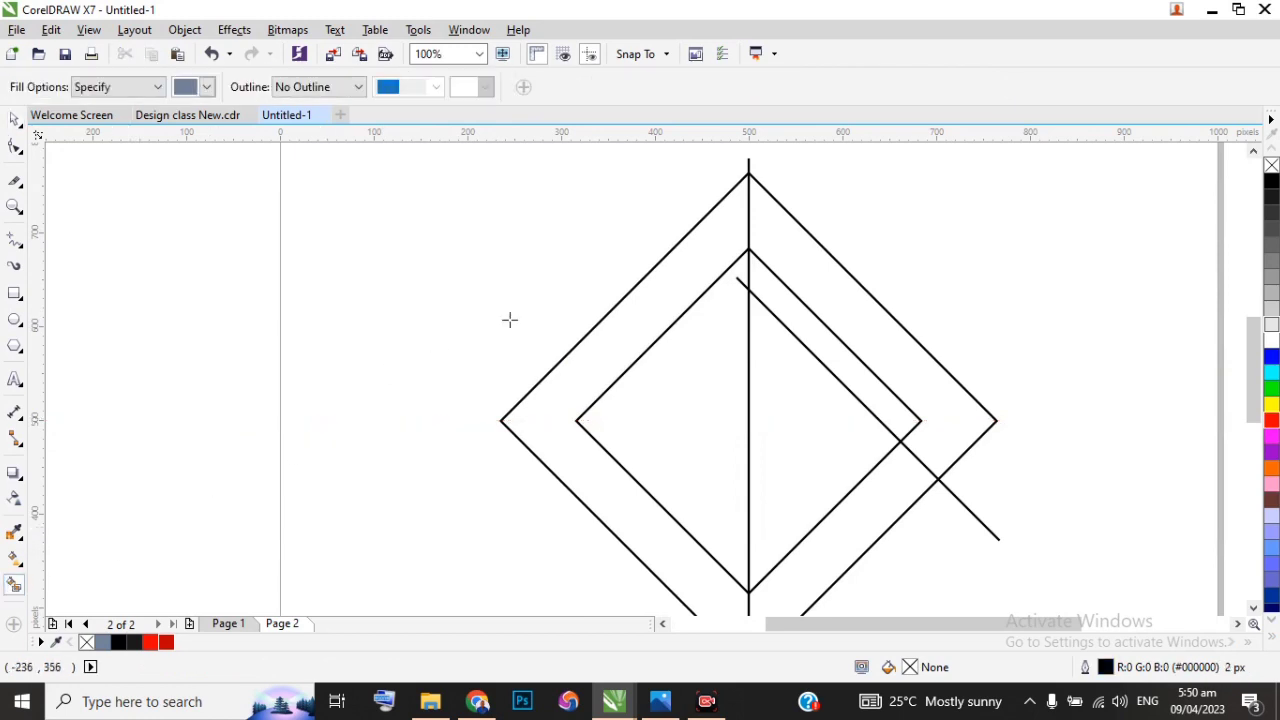
click(695, 274)
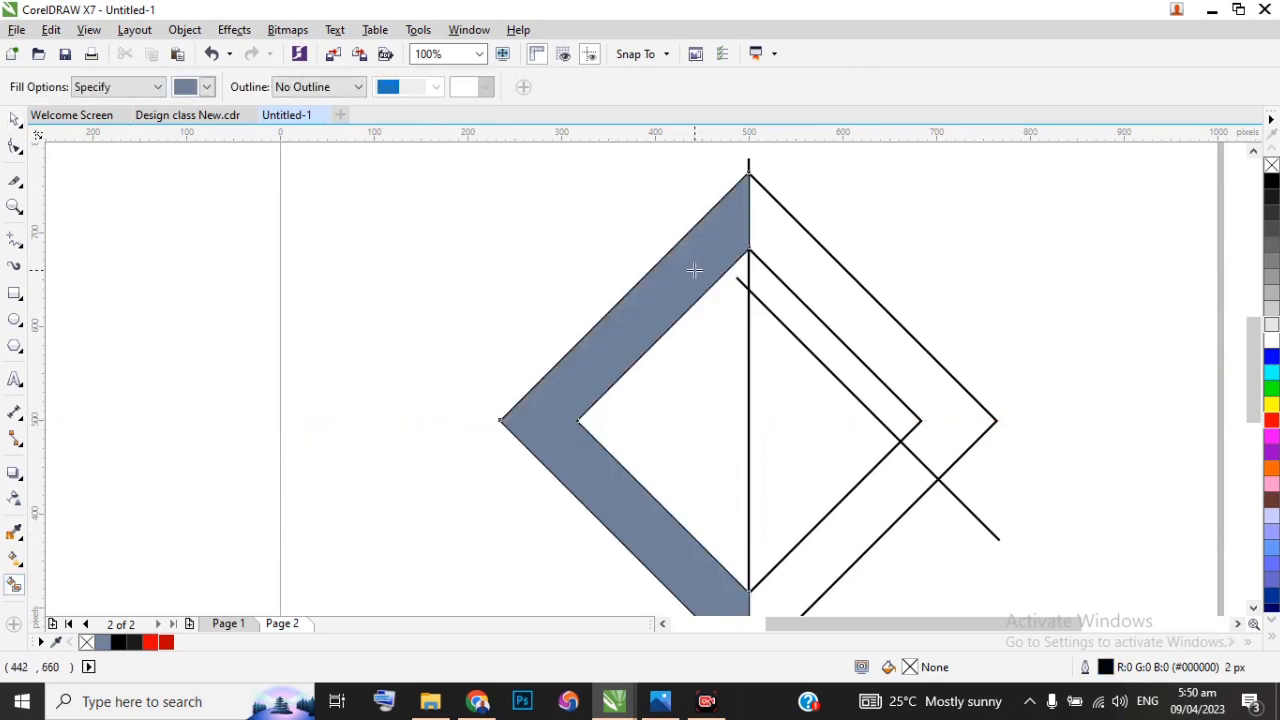
click(784, 238)
scroll(720, 211, down, 1)
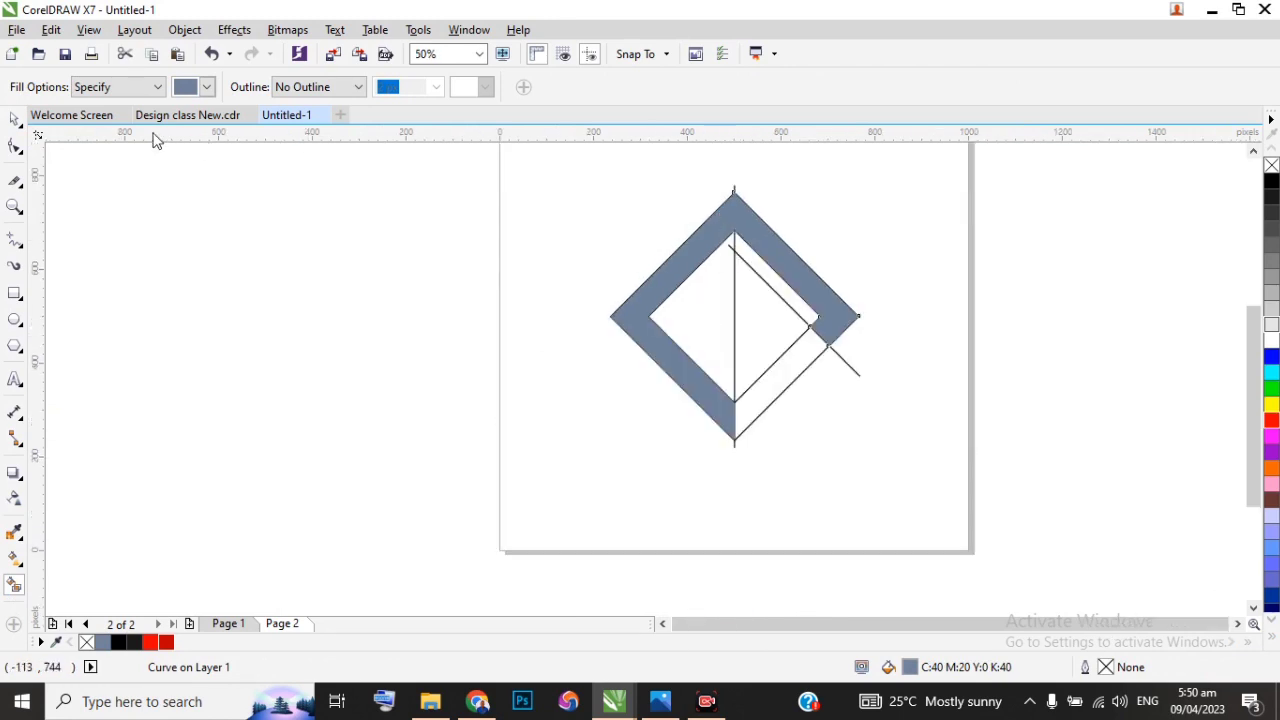
Step: Delete the diagonal construction line across the diamonds
click(15, 120)
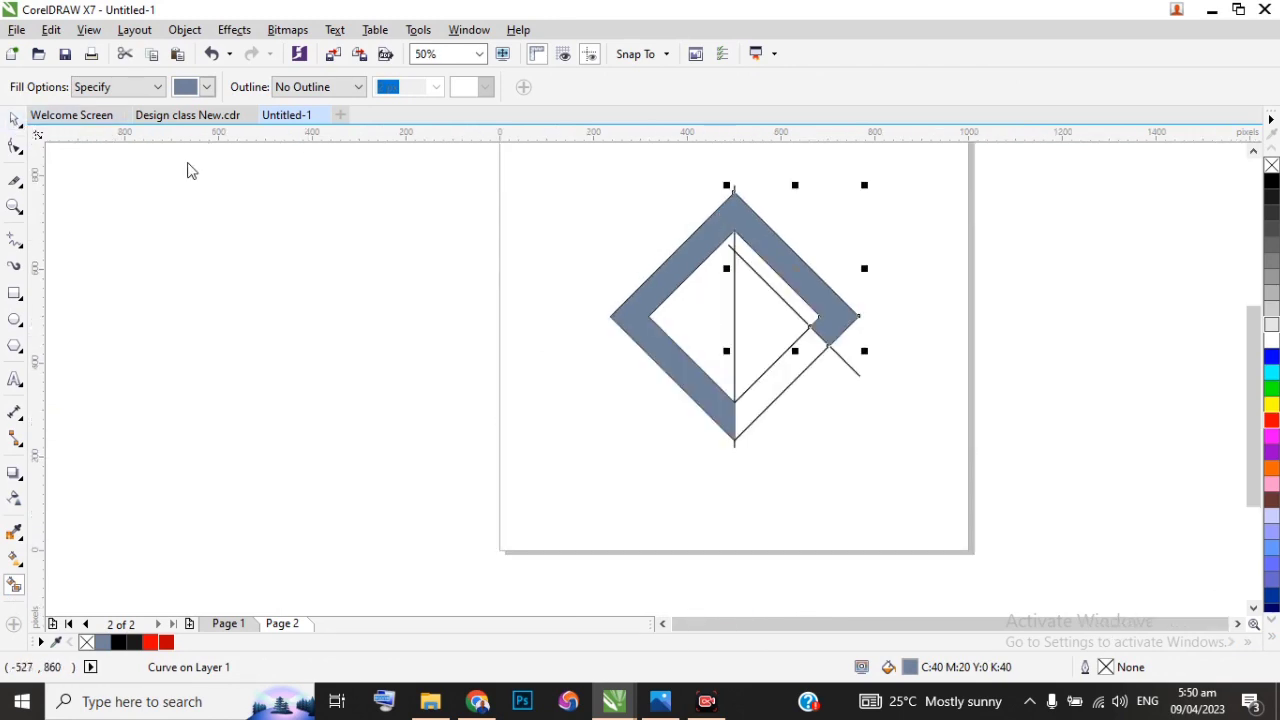
click(926, 327)
click(781, 297)
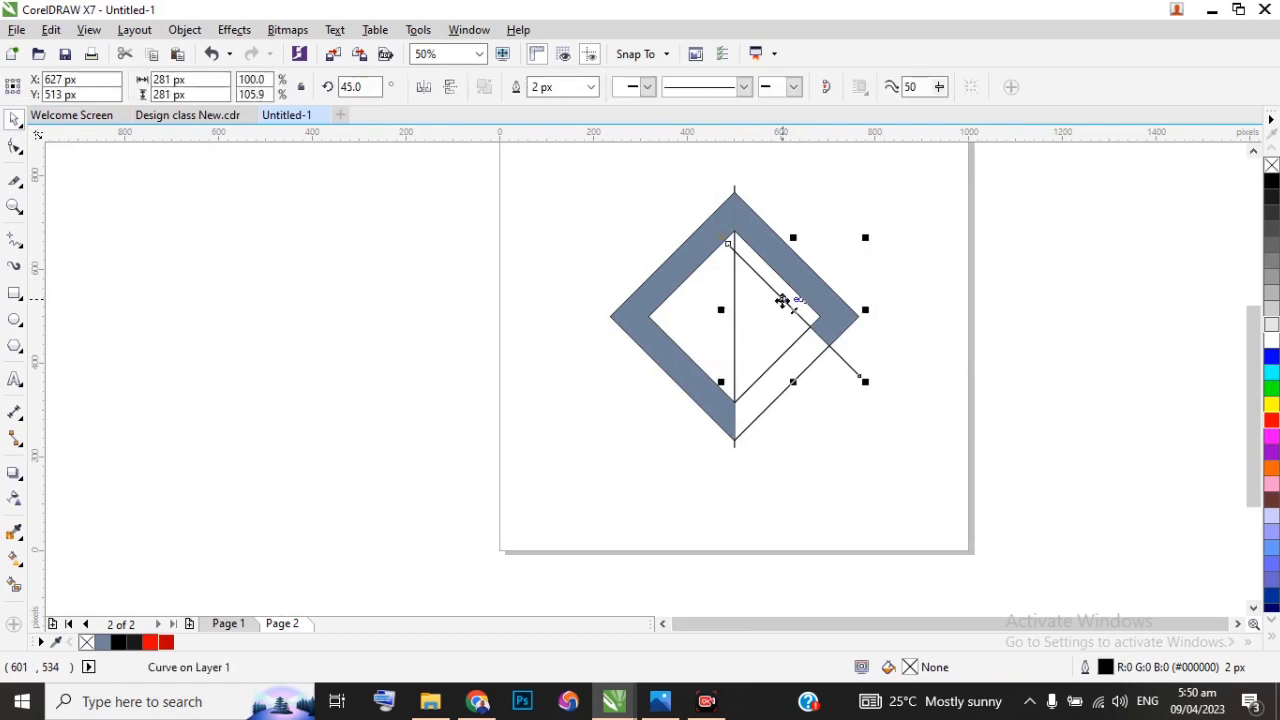
key(Delete)
Step: Try deleting the inner diamond's outline, and undo the deletion
click(736, 292)
key(Delete)
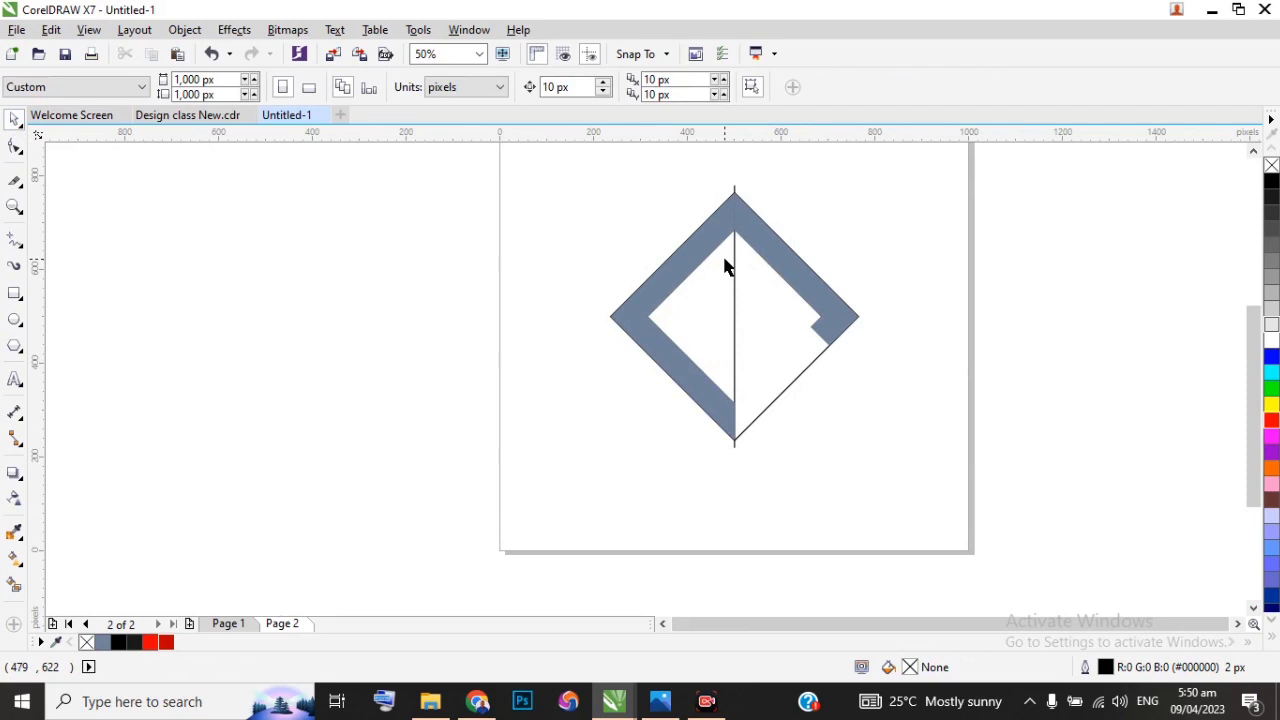
click(727, 267)
scroll(755, 232, up, 1)
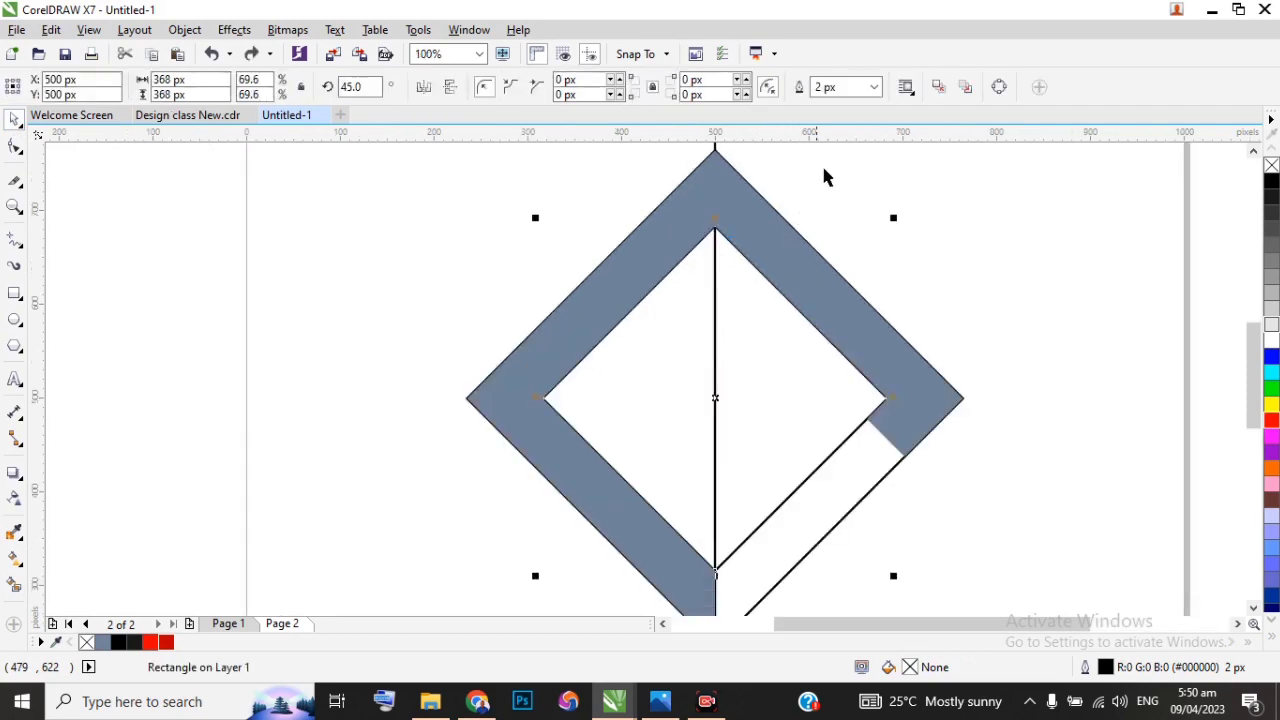
click(1006, 207)
Step: Move both filled band pieces together off the construction outlines to about X -102 px, Y 475 px
click(643, 263)
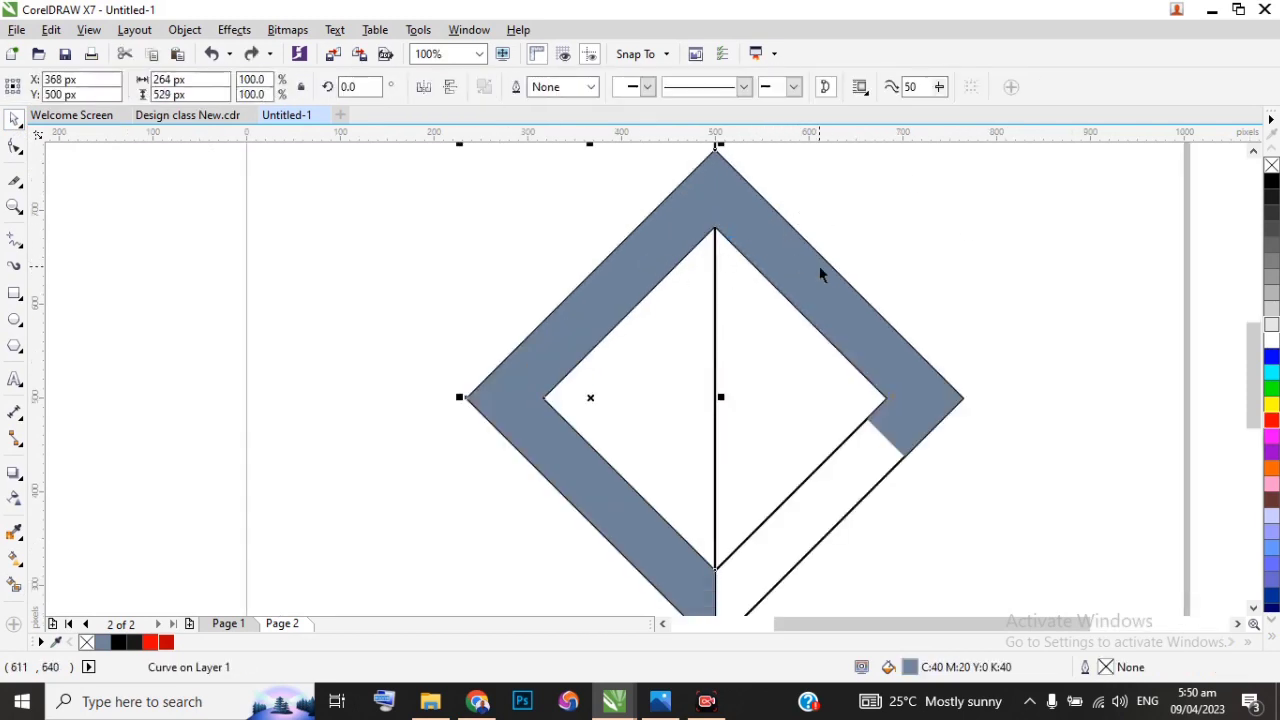
shift+click(825, 292)
scroll(871, 297, down, 2)
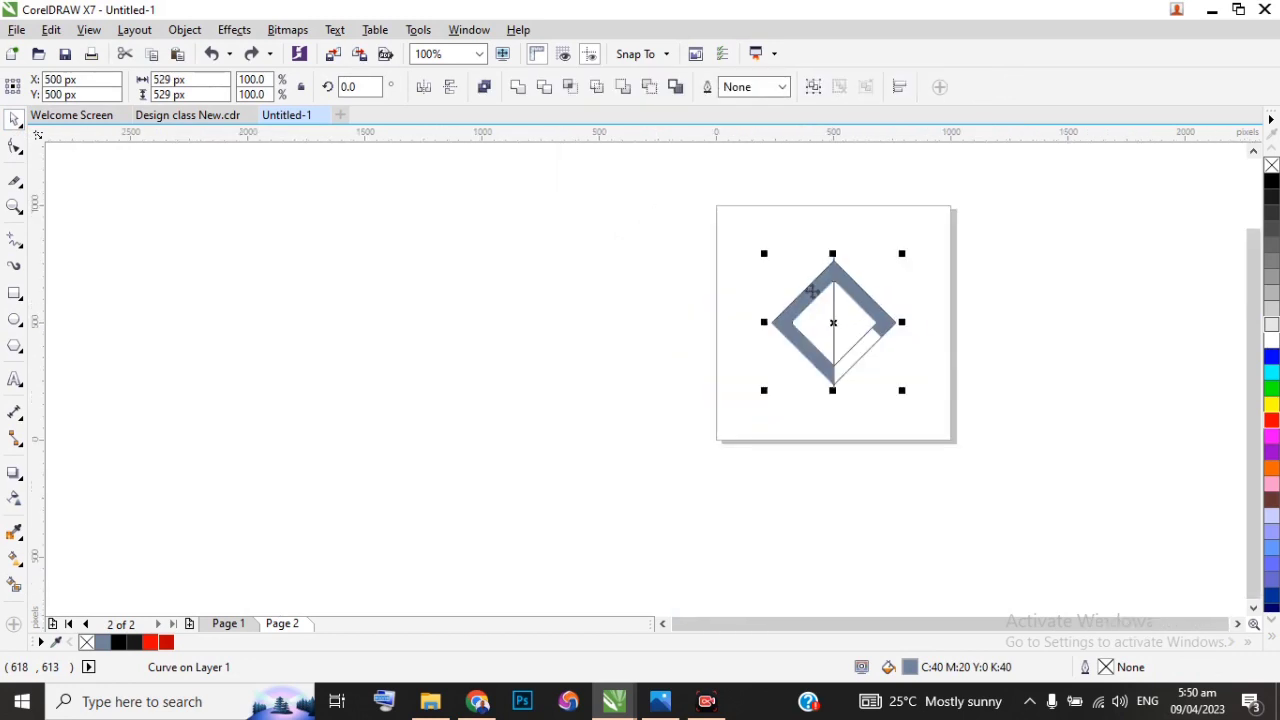
drag(810, 291, 669, 297)
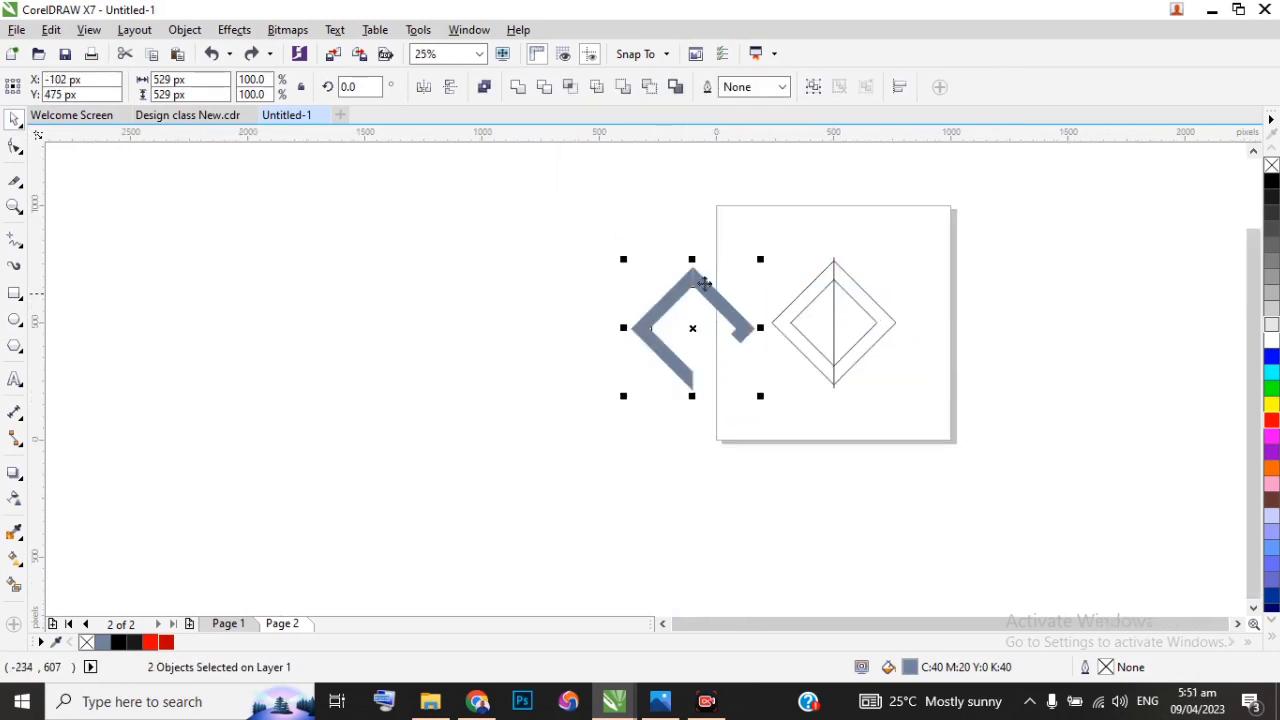
Step: Delete the remaining vertical line and both diamond outlines from the page
click(796, 231)
drag(782, 205, 910, 428)
click(908, 415)
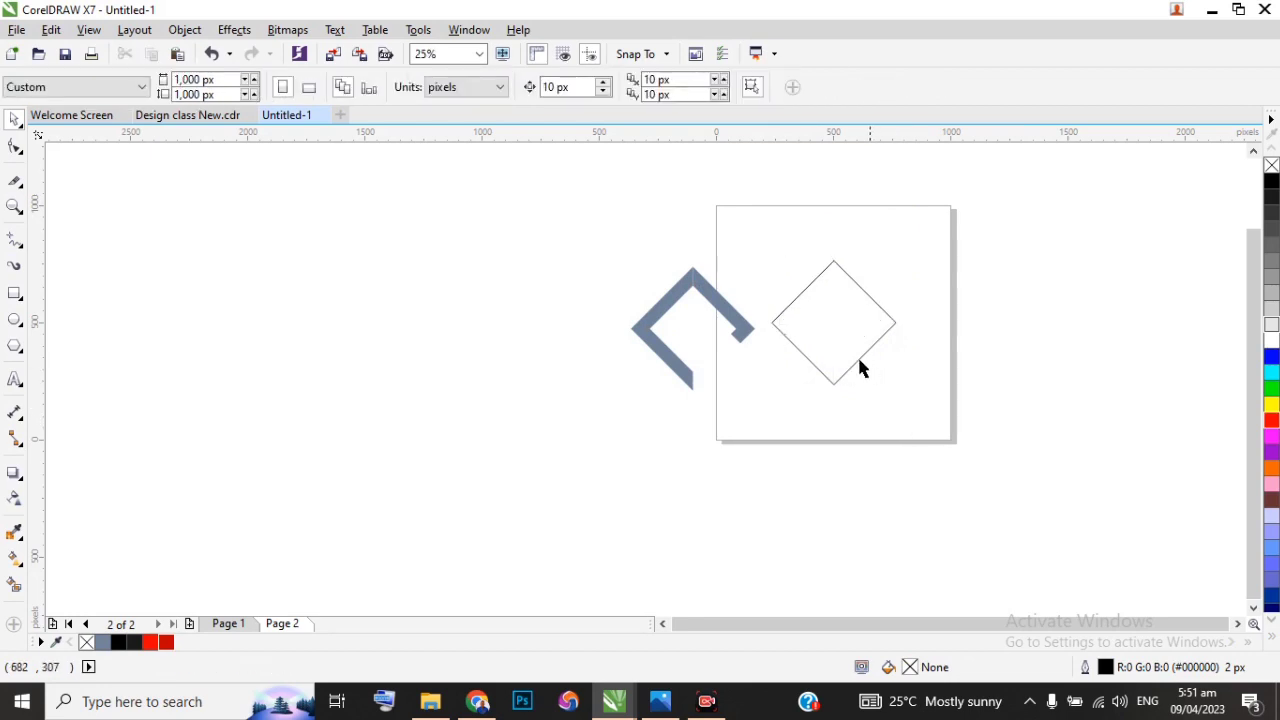
drag(732, 220, 980, 462)
key(Delete)
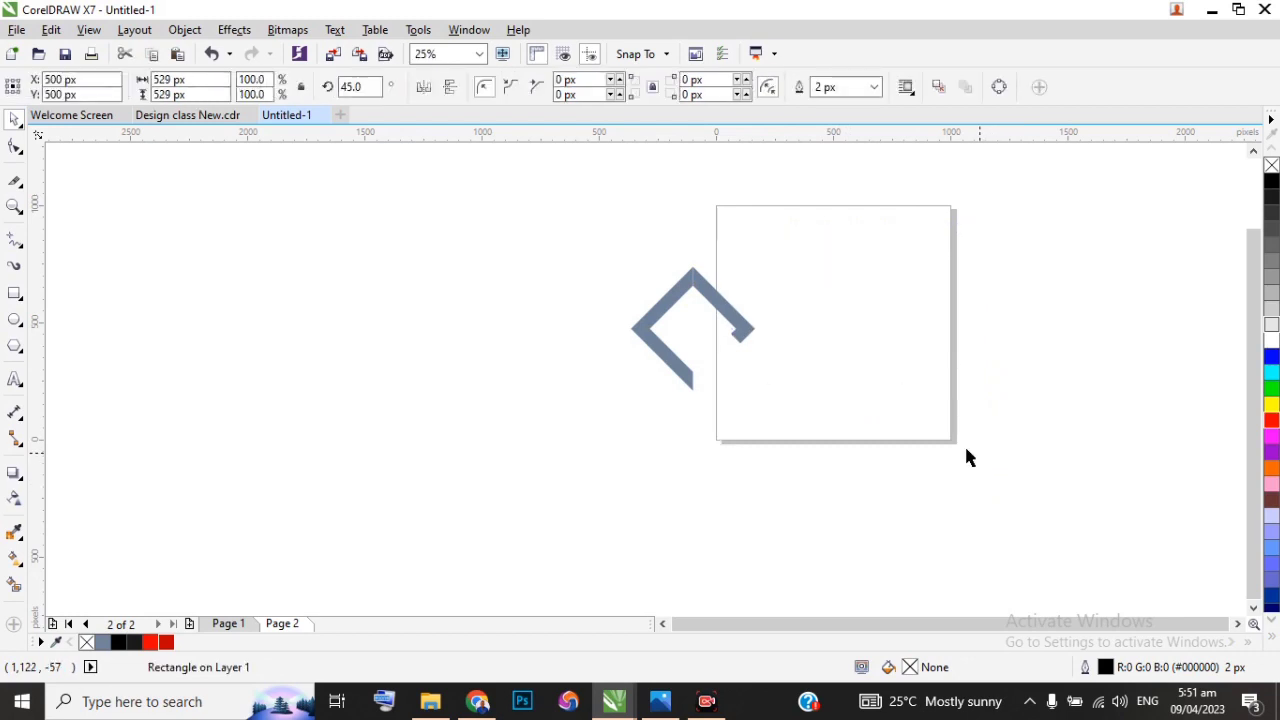
Step: Try centring only the right filled piece on the page, and undo the move
click(738, 330)
key(p)
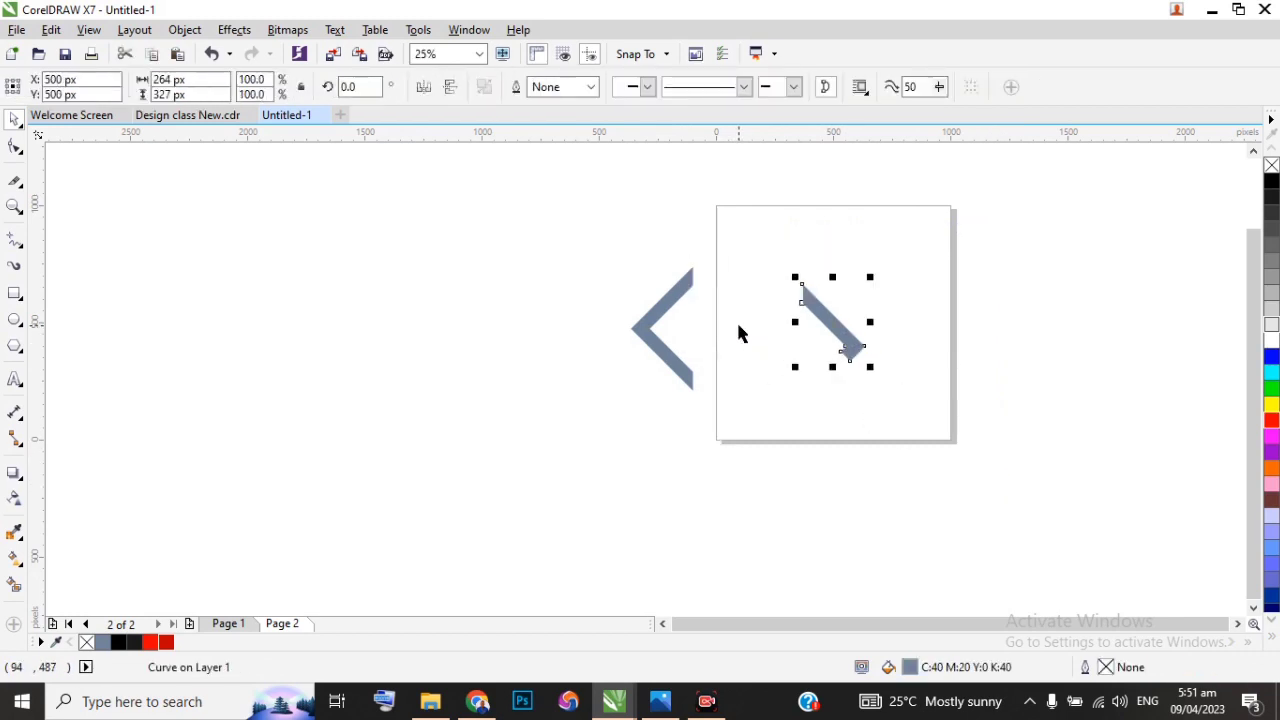
key(ctrl+z)
Step: Group the two filled pieces and centre the group on the page
drag(580, 237, 811, 415)
key(ctrl+g)
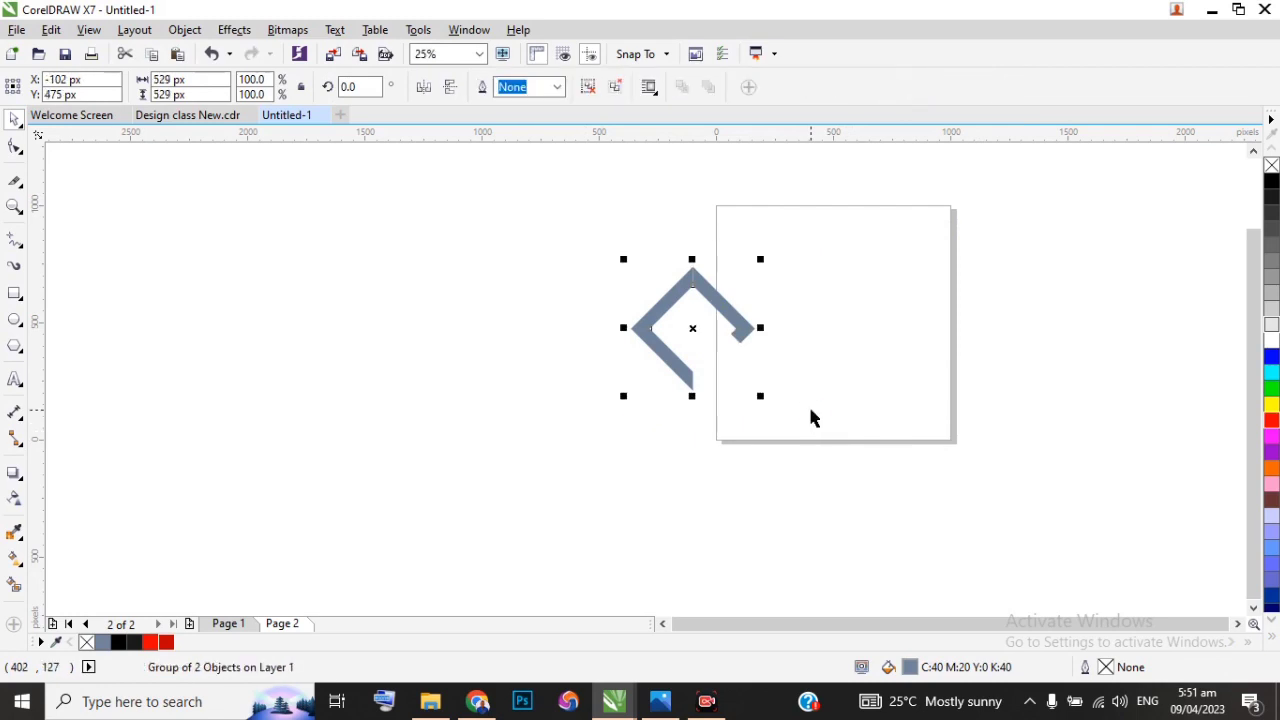
key(p)
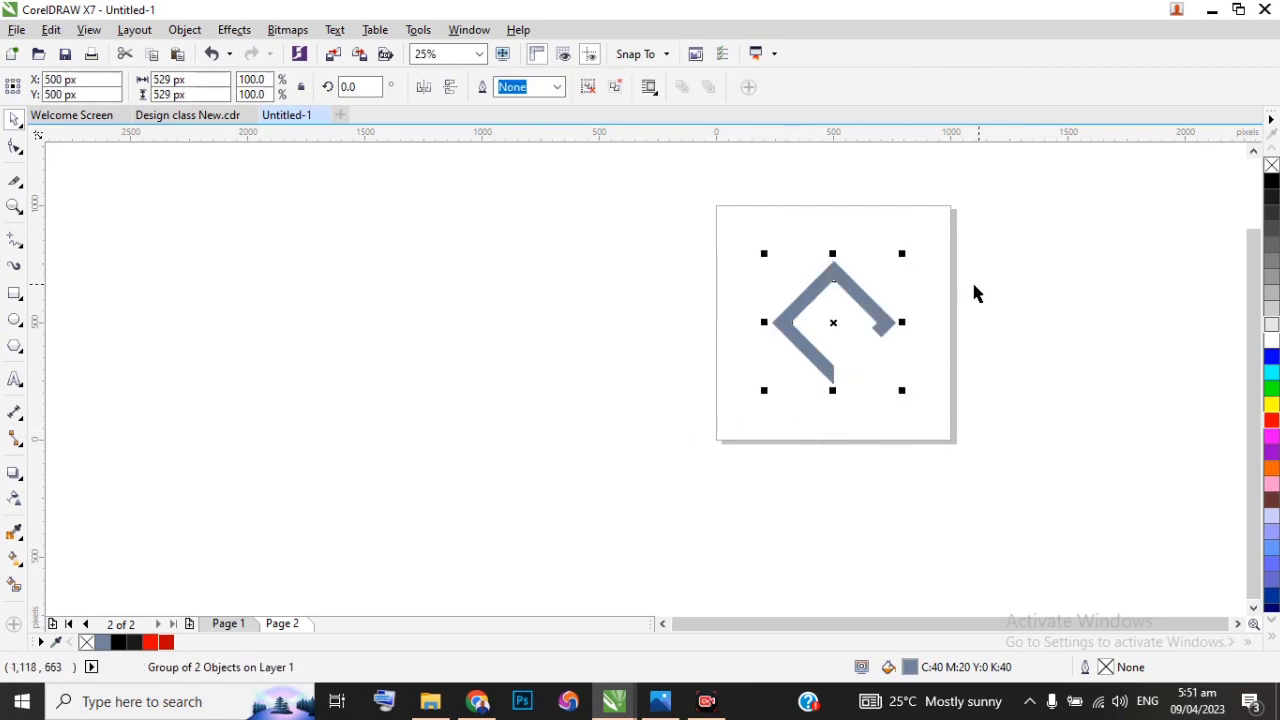
Step: Create a copy of the group mirrored horizontally and vertically, and move it straight down to Y 335 px to form the S
scroll(974, 289, up, 1)
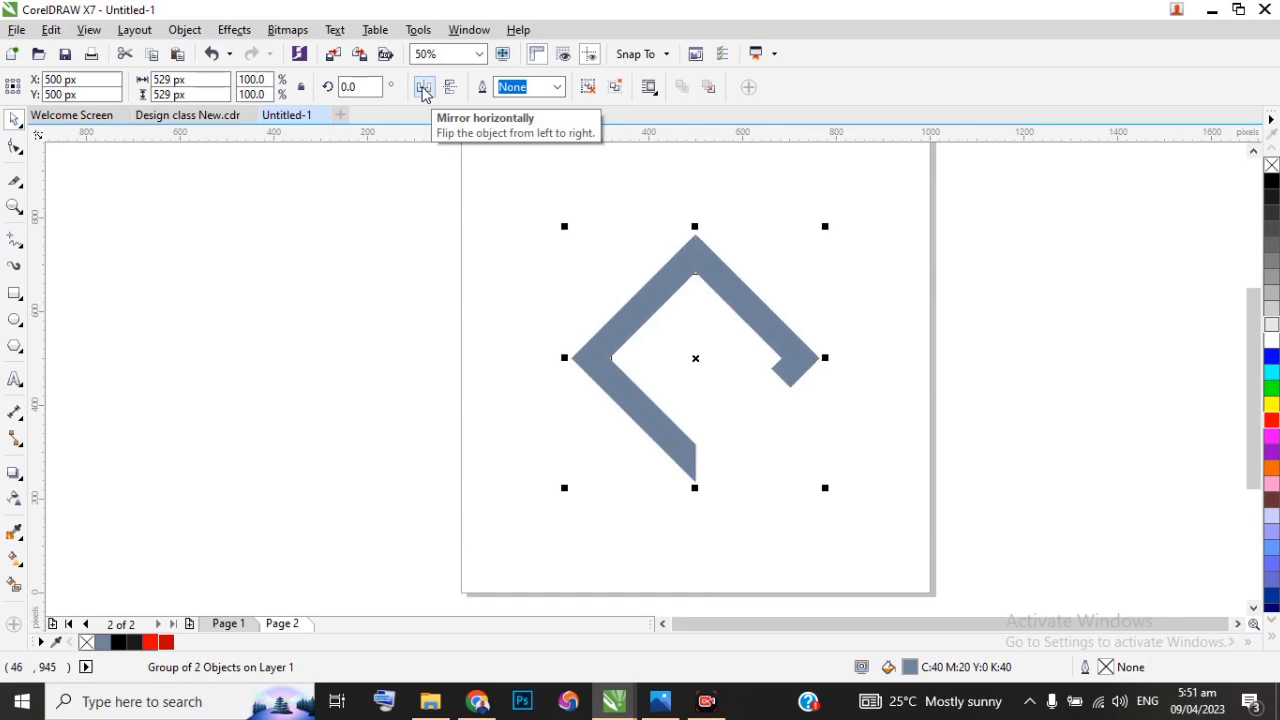
click(423, 89)
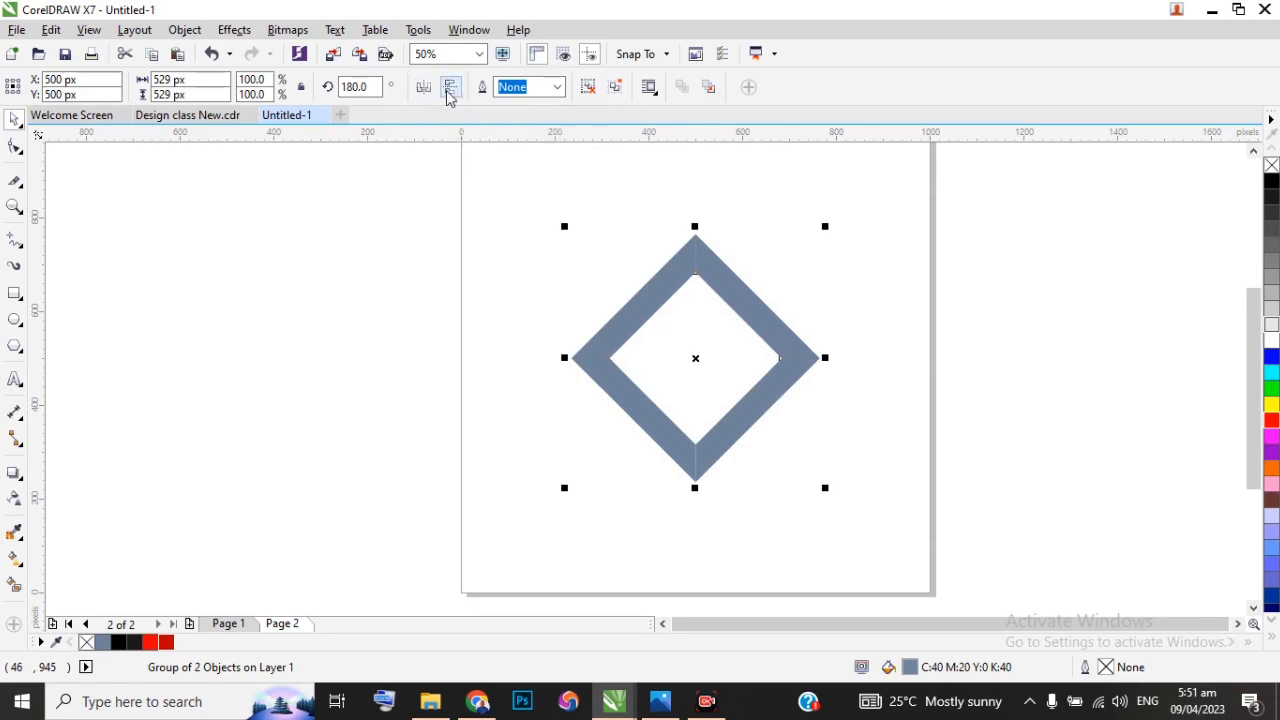
click(448, 91)
click(758, 325)
drag(758, 325, 749, 400)
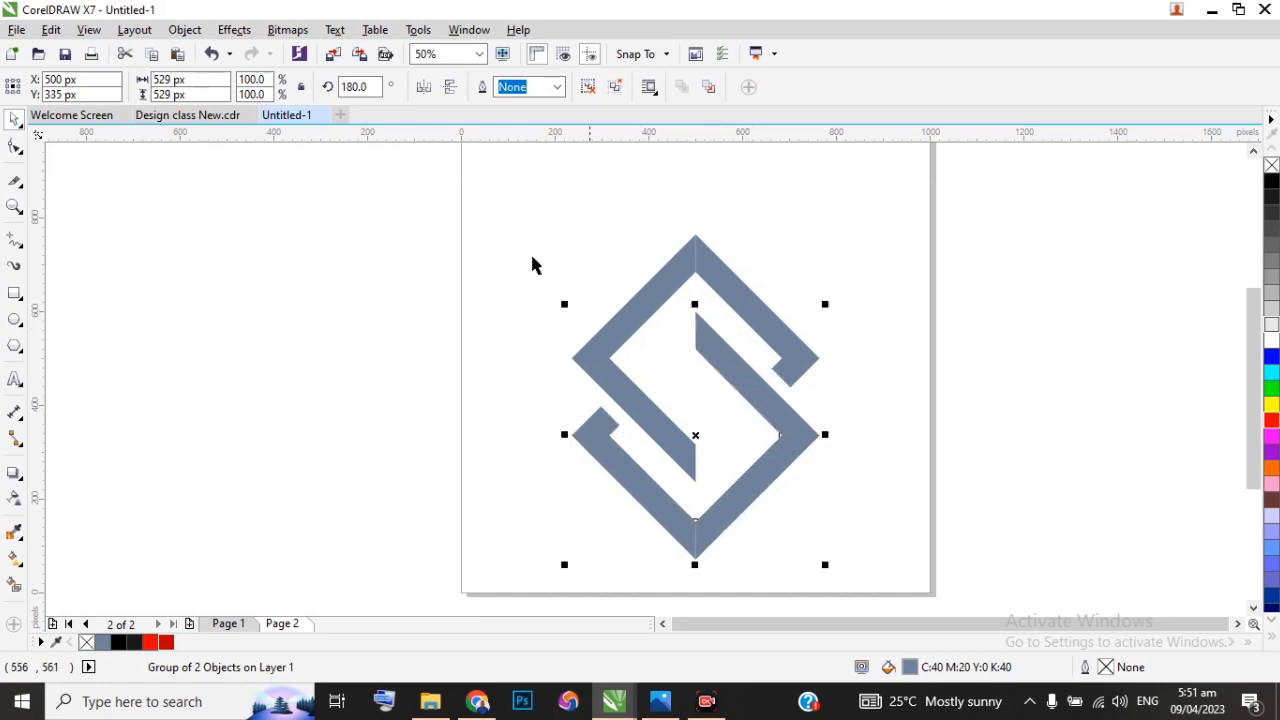
Step: Move both halves of the S together up the page to about X 502 px, Y 584 px
drag(348, 217, 839, 597)
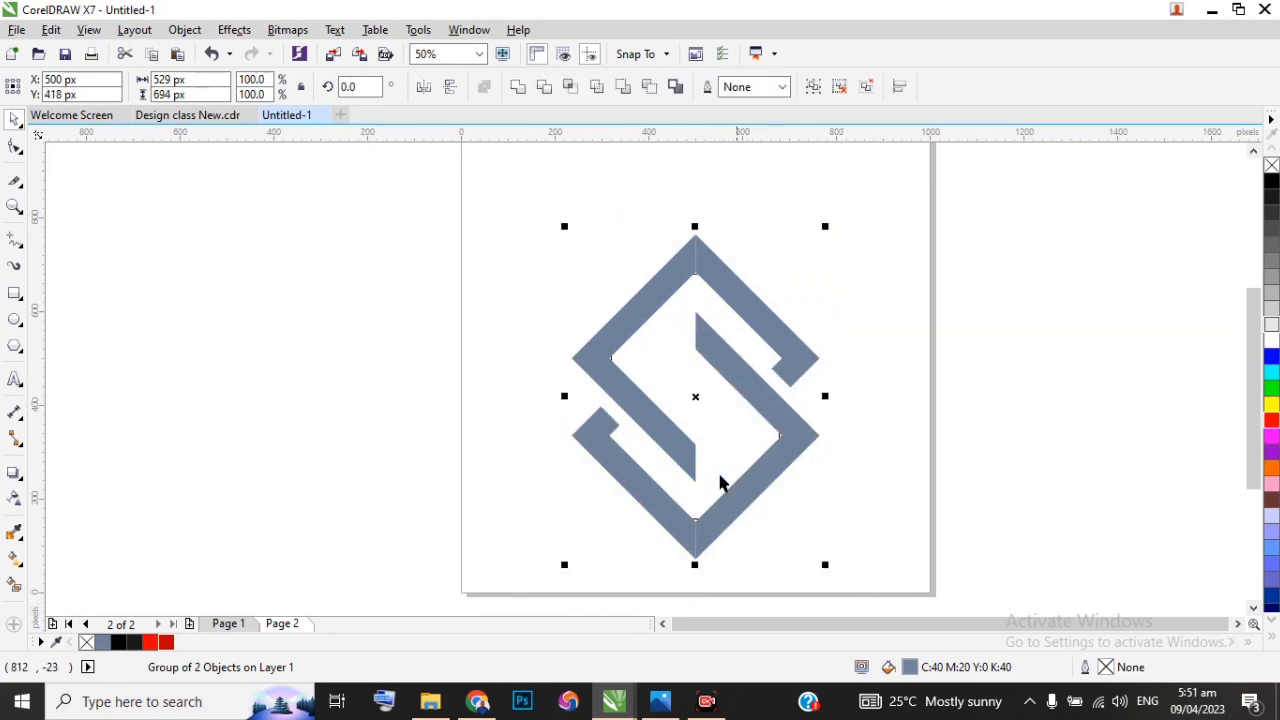
drag(694, 400, 696, 321)
click(466, 314)
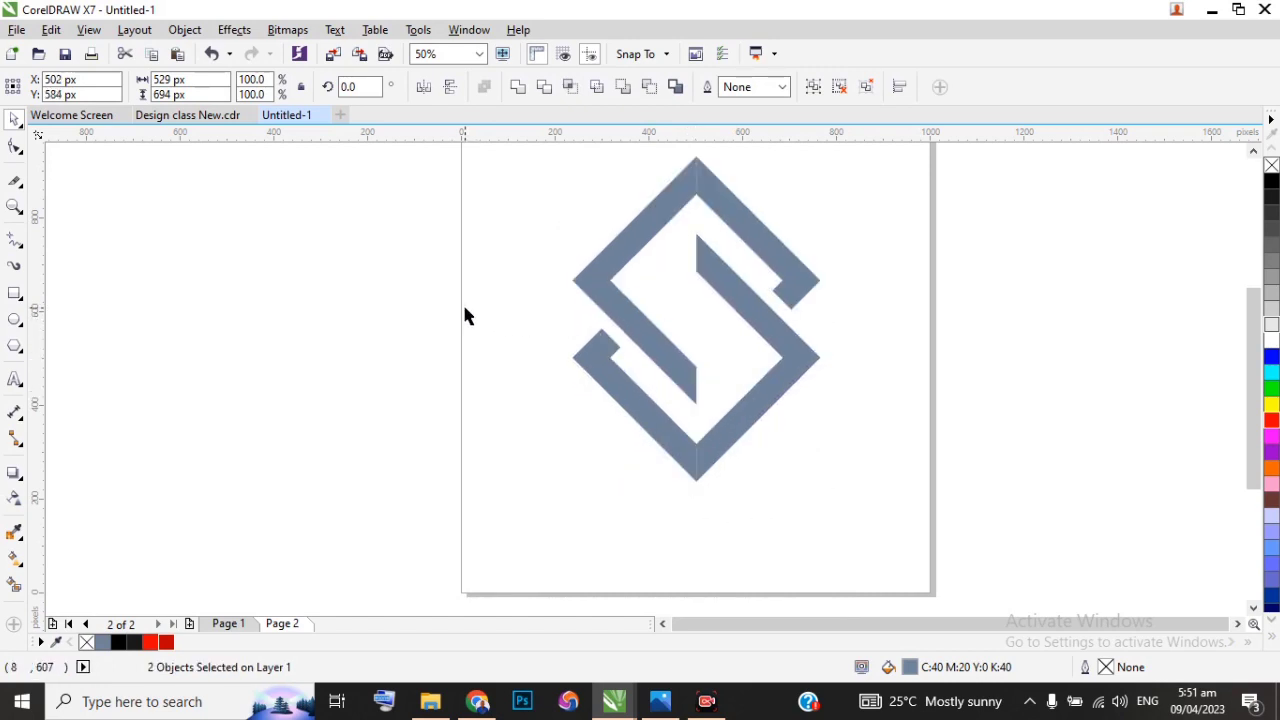
Step: Ungroup the lower half of the S and fill its left piece with the off-black document colour
click(611, 380)
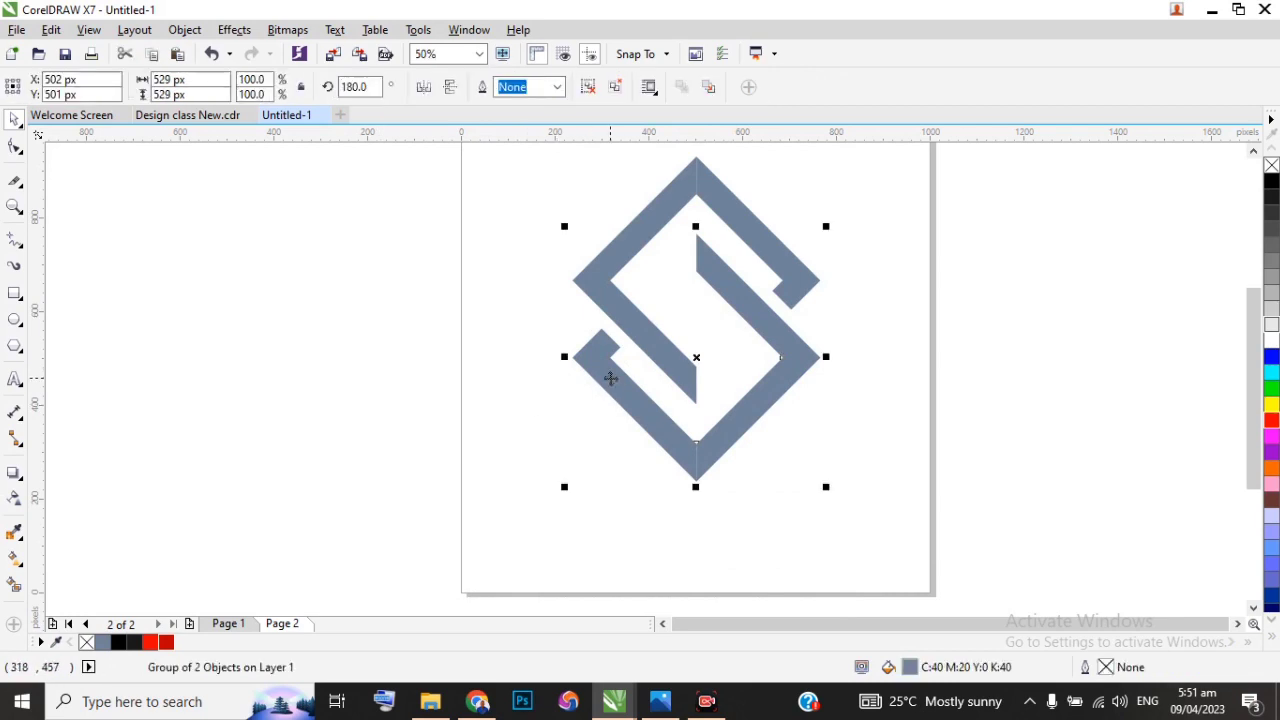
key(ctrl+u)
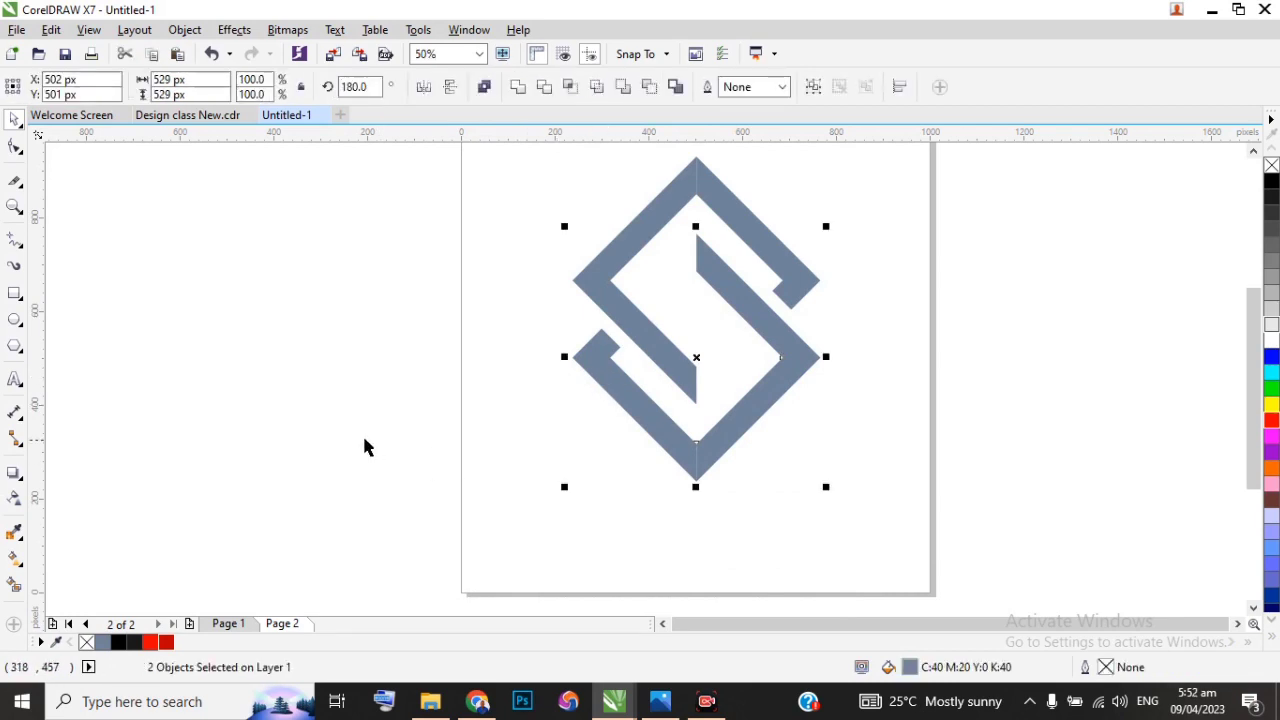
click(364, 446)
click(628, 409)
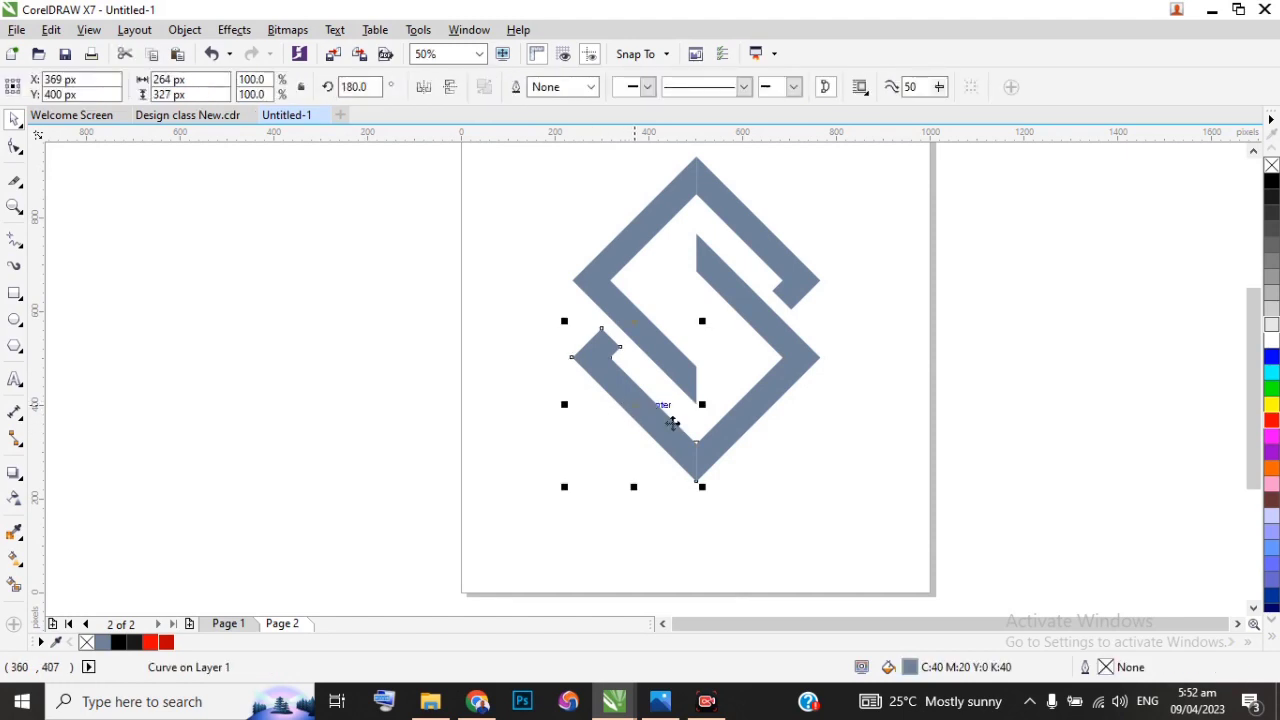
scroll(704, 480, up, 2)
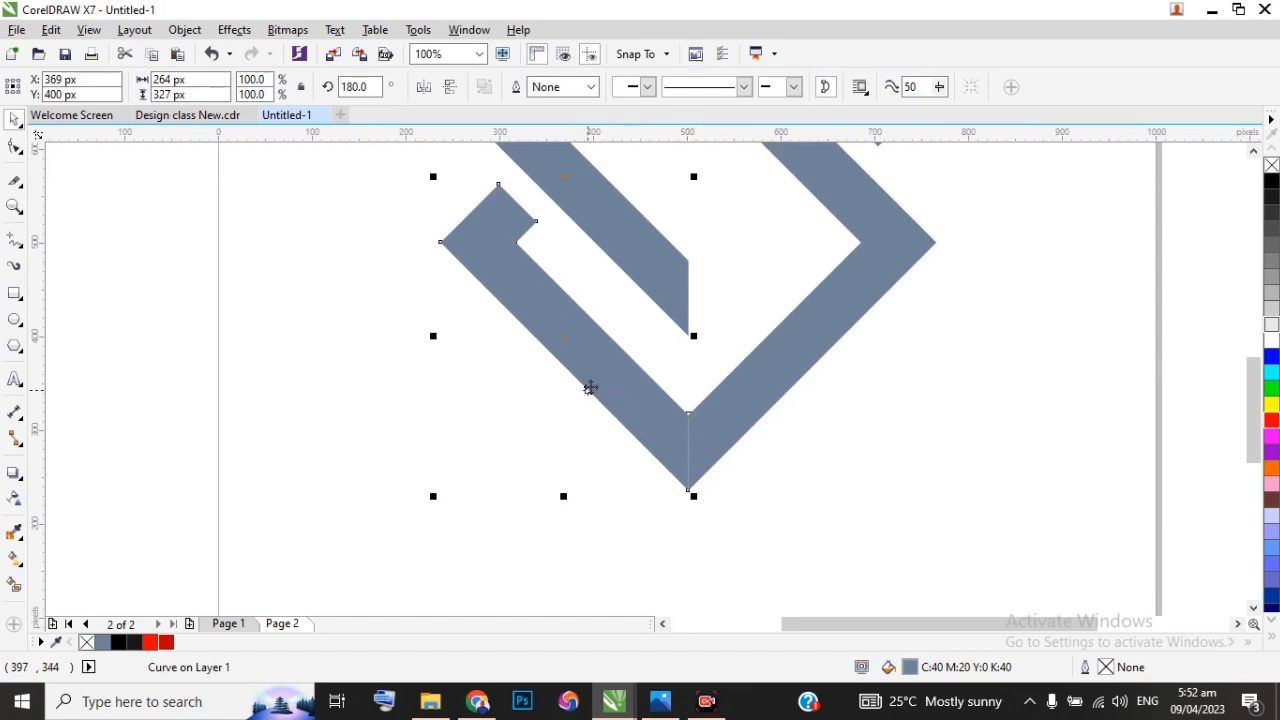
click(590, 366)
click(590, 367)
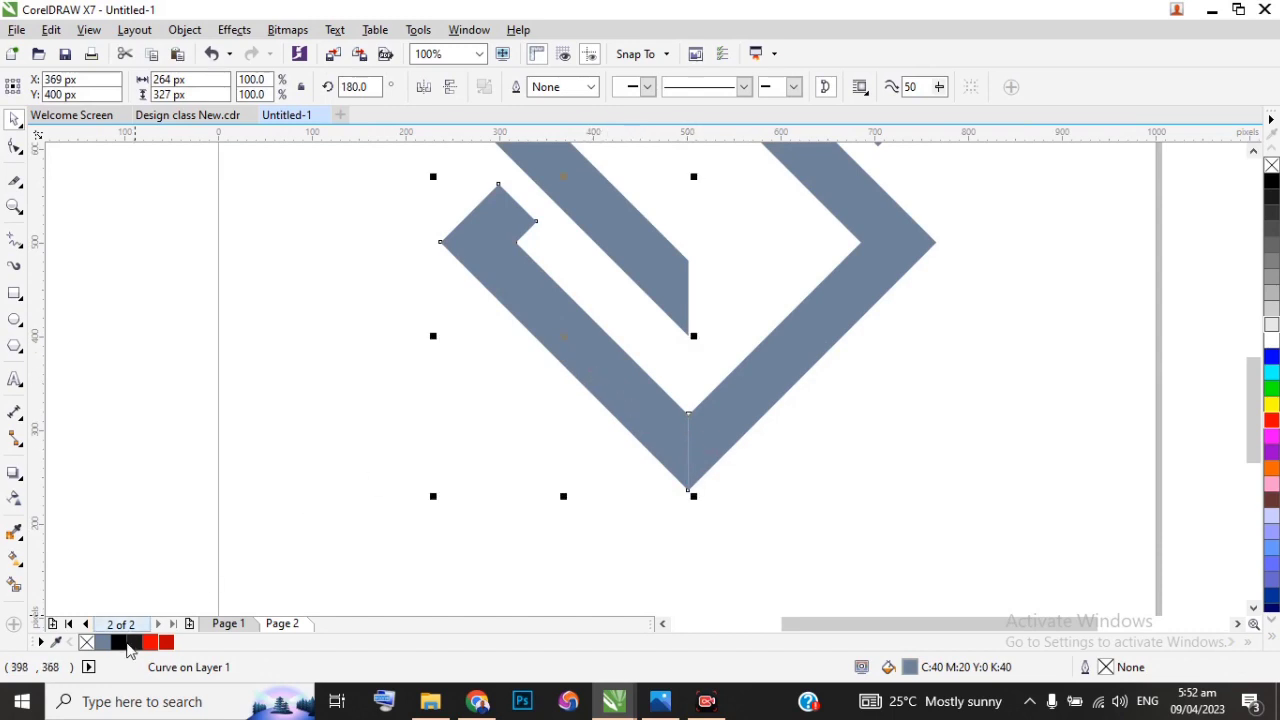
click(129, 642)
Step: Fill the right piece of the lower half with pure black and deselect it
click(801, 350)
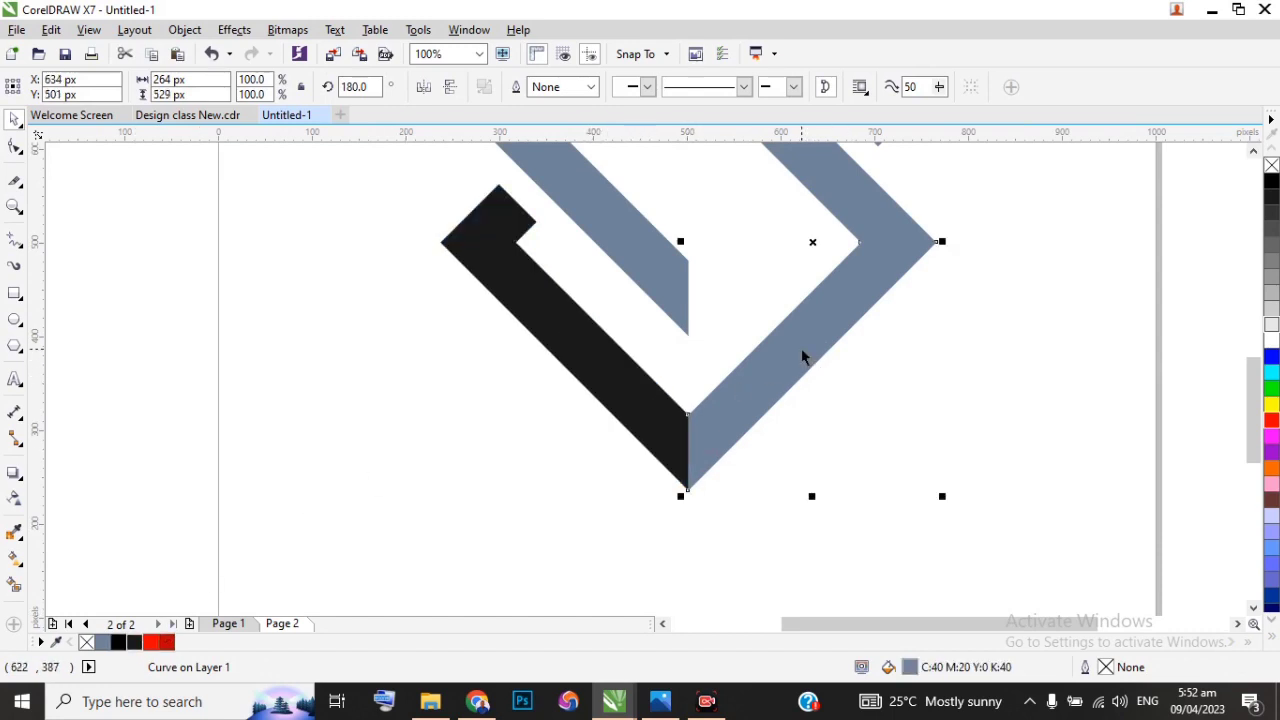
click(118, 642)
scroll(594, 530, down, 3)
scroll(628, 483, up, 2)
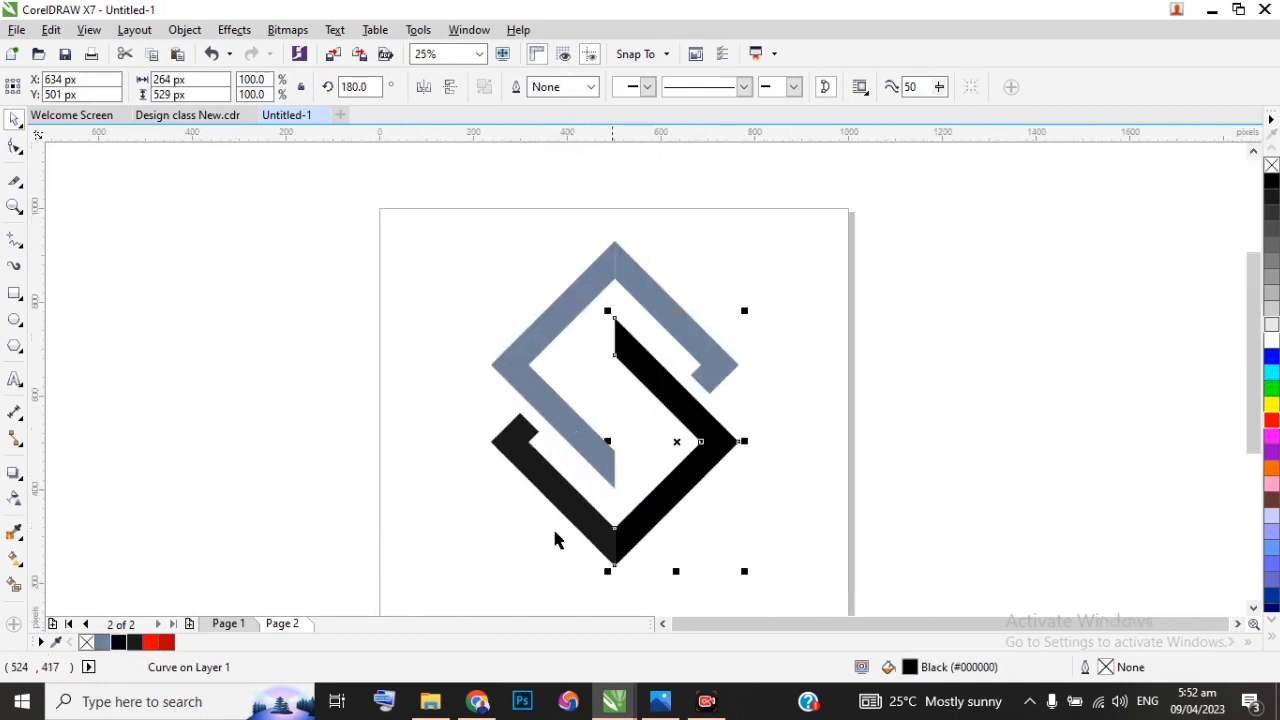
click(448, 440)
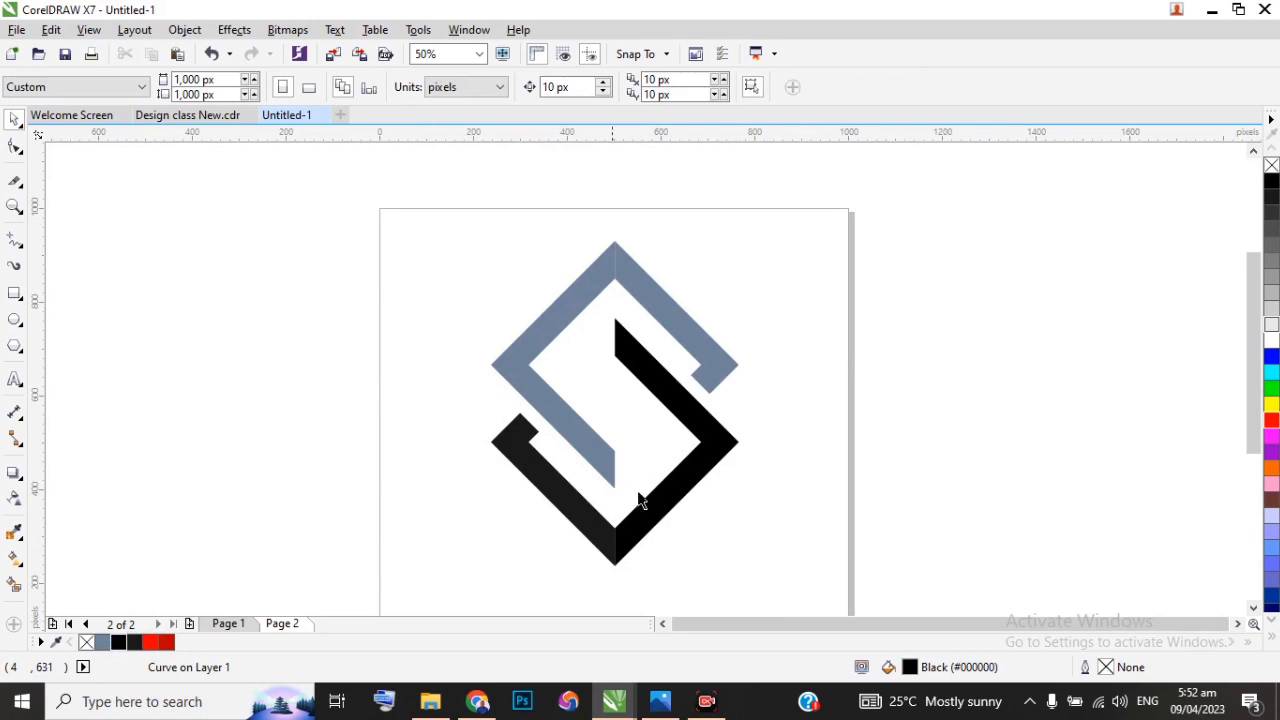
Step: Ungroup the upper half of the S, and fill its left piece bright red and its right piece dark red
click(580, 294)
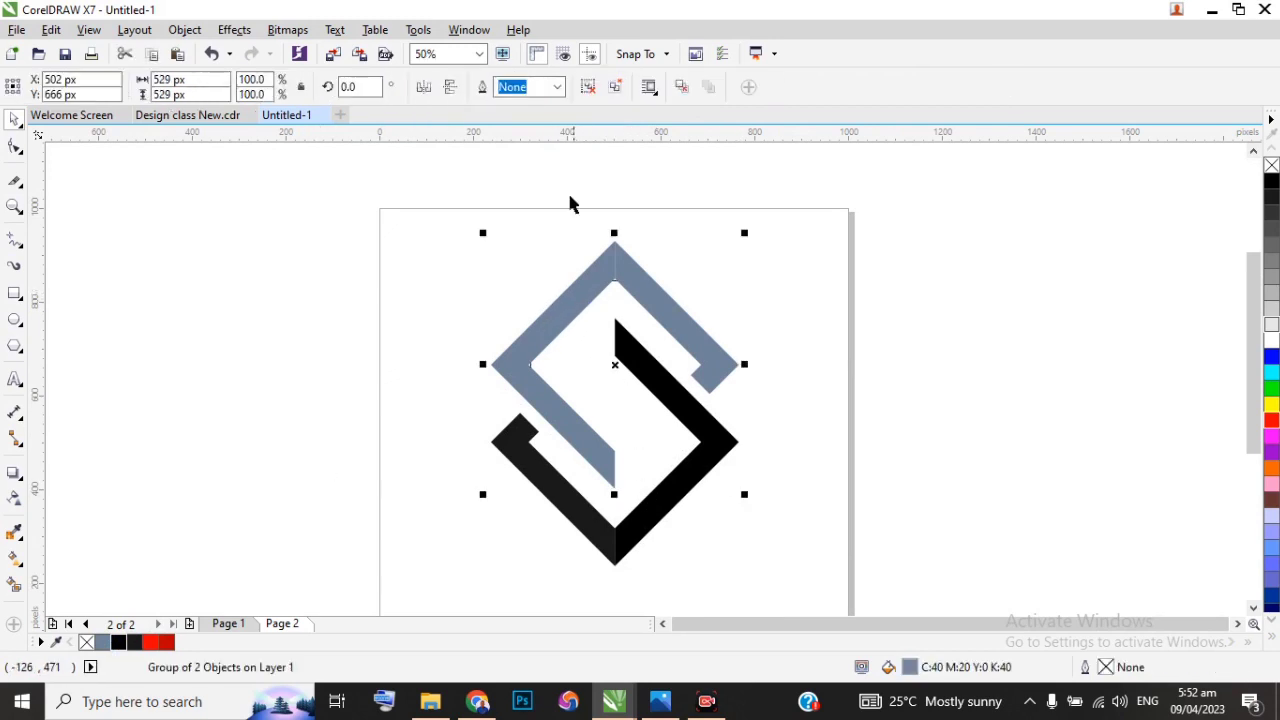
click(591, 88)
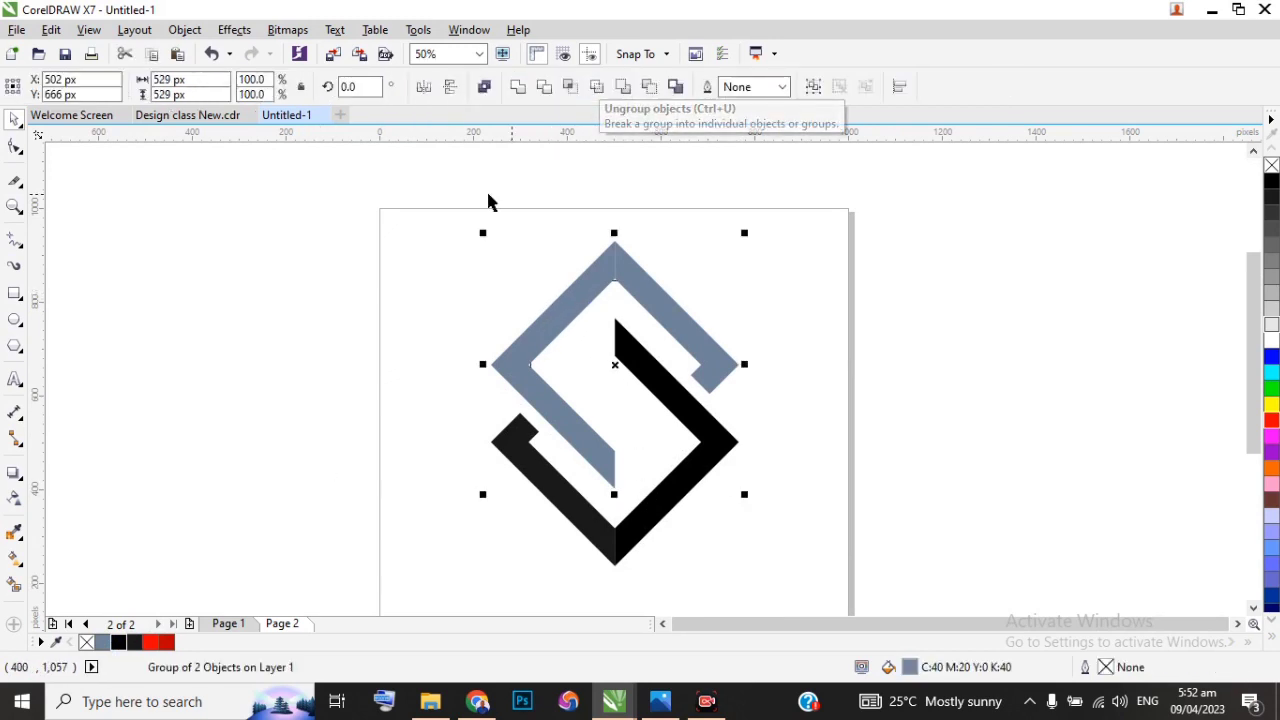
click(489, 200)
click(588, 288)
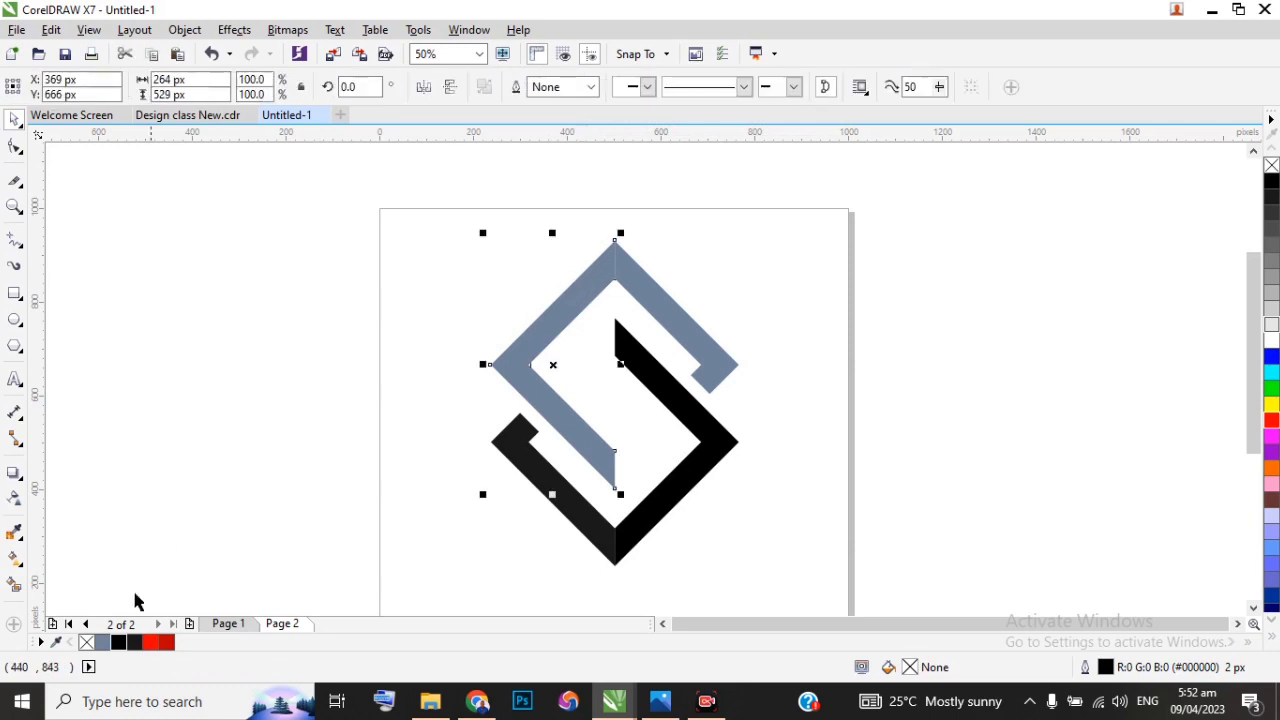
click(157, 647)
click(665, 308)
click(168, 643)
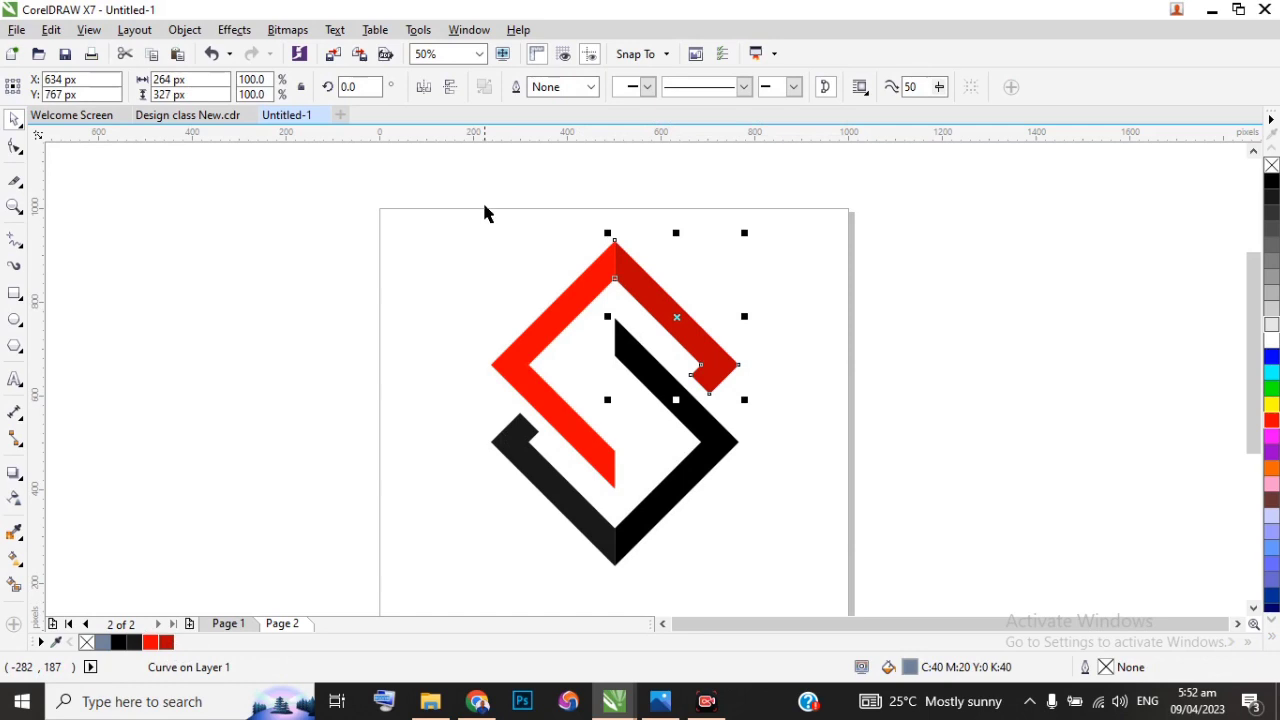
Step: Group all four coloured pieces of the S into one object and deselect it
scroll(437, 208, down, 1)
drag(464, 240, 643, 434)
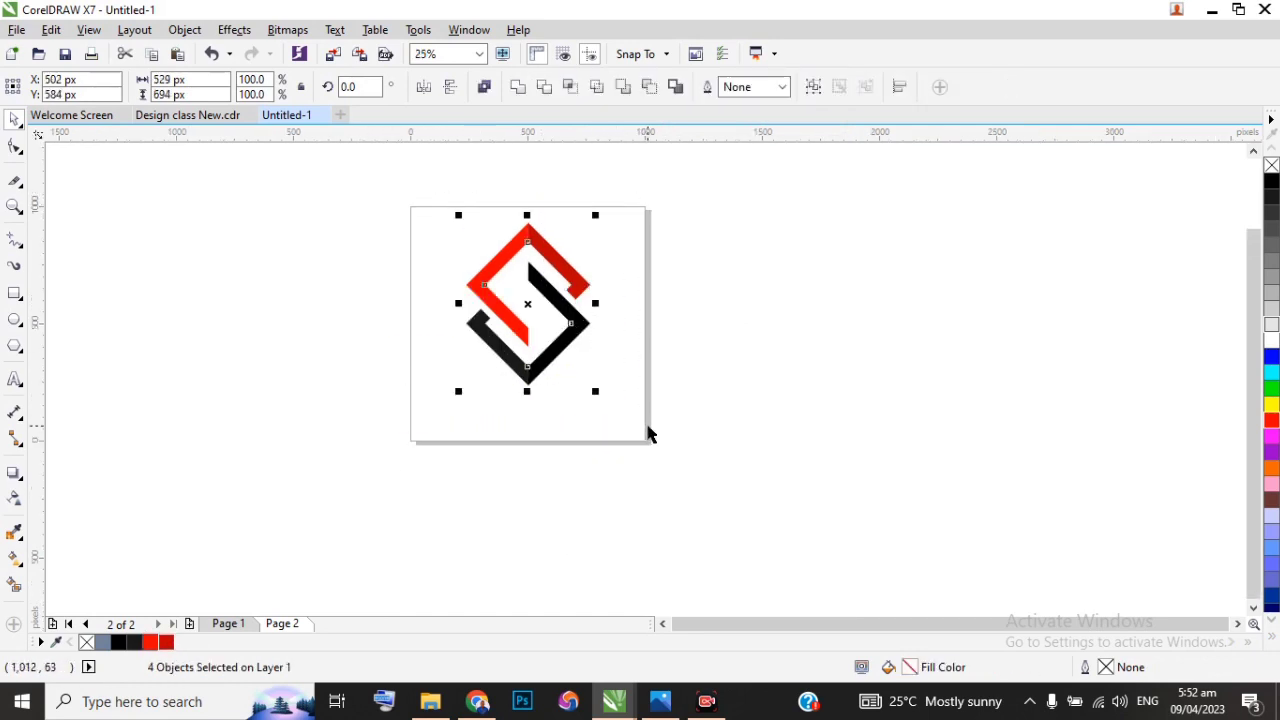
key(ctrl+g)
click(57, 371)
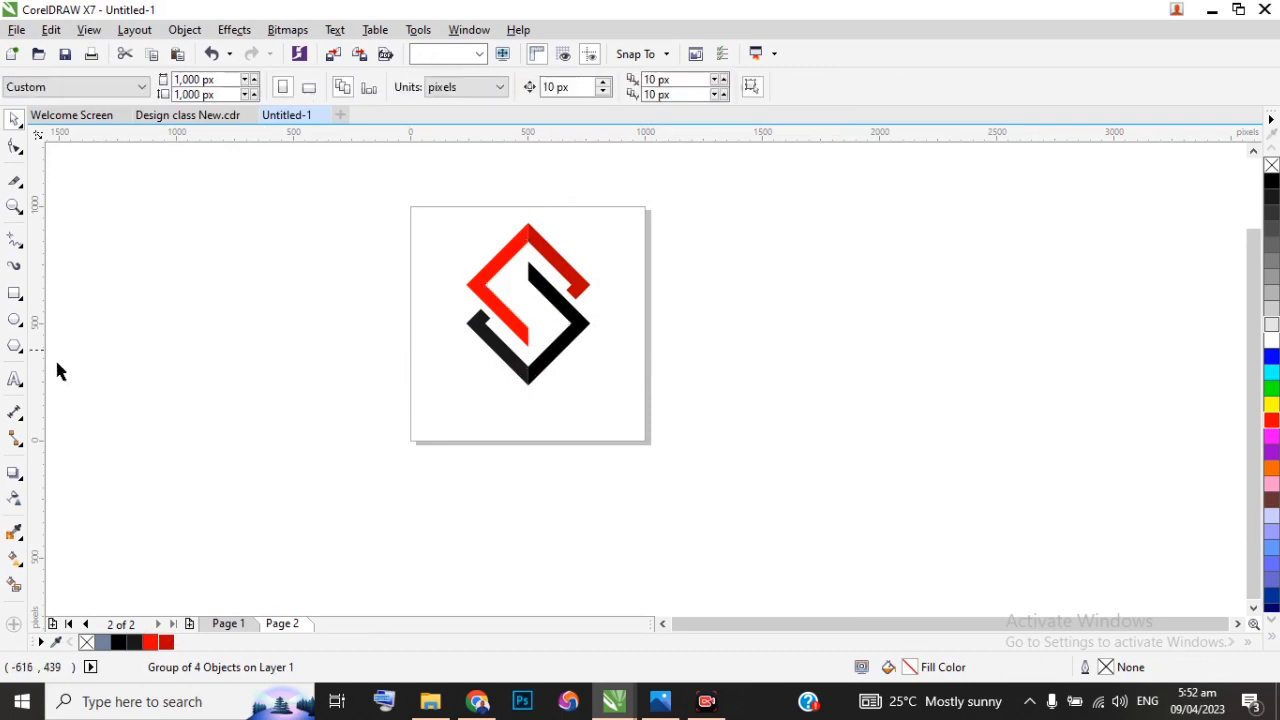
Step: Add the artistic text SUNVILLE PROPERTIES in capitals below the S symbol, starting near the page's lower-left corner
click(14, 379)
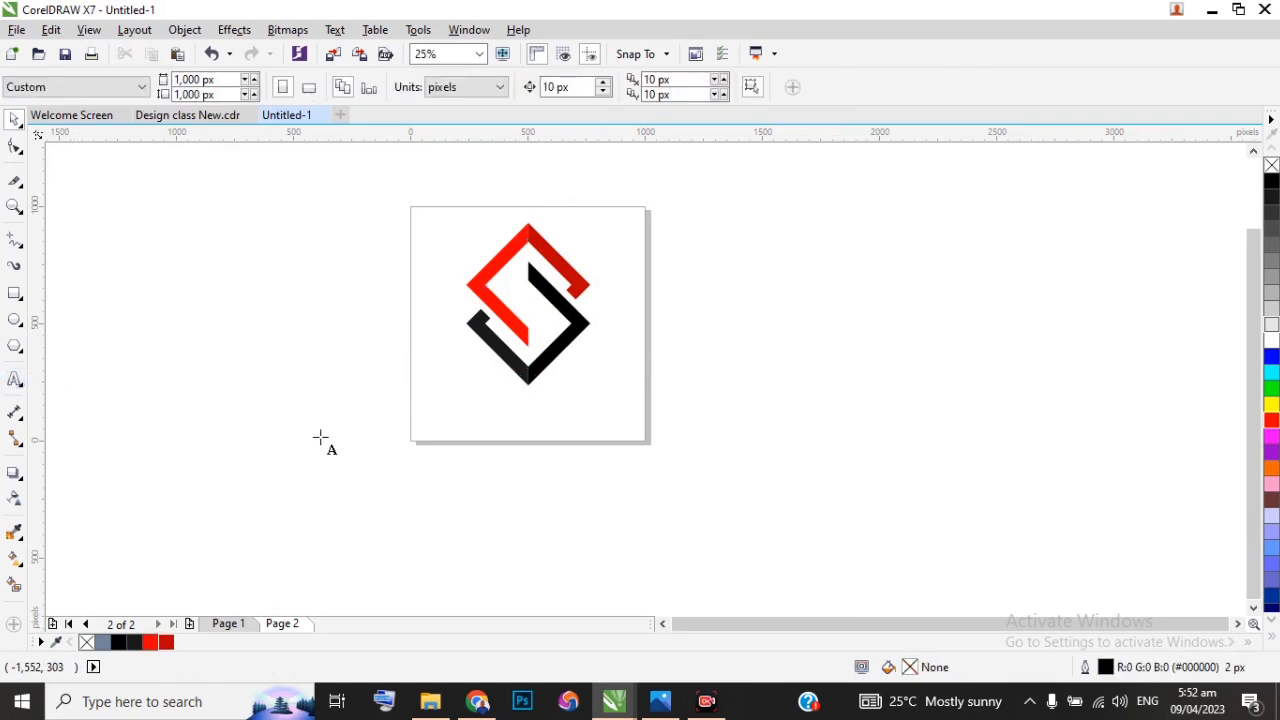
click(427, 420)
text(sunv)
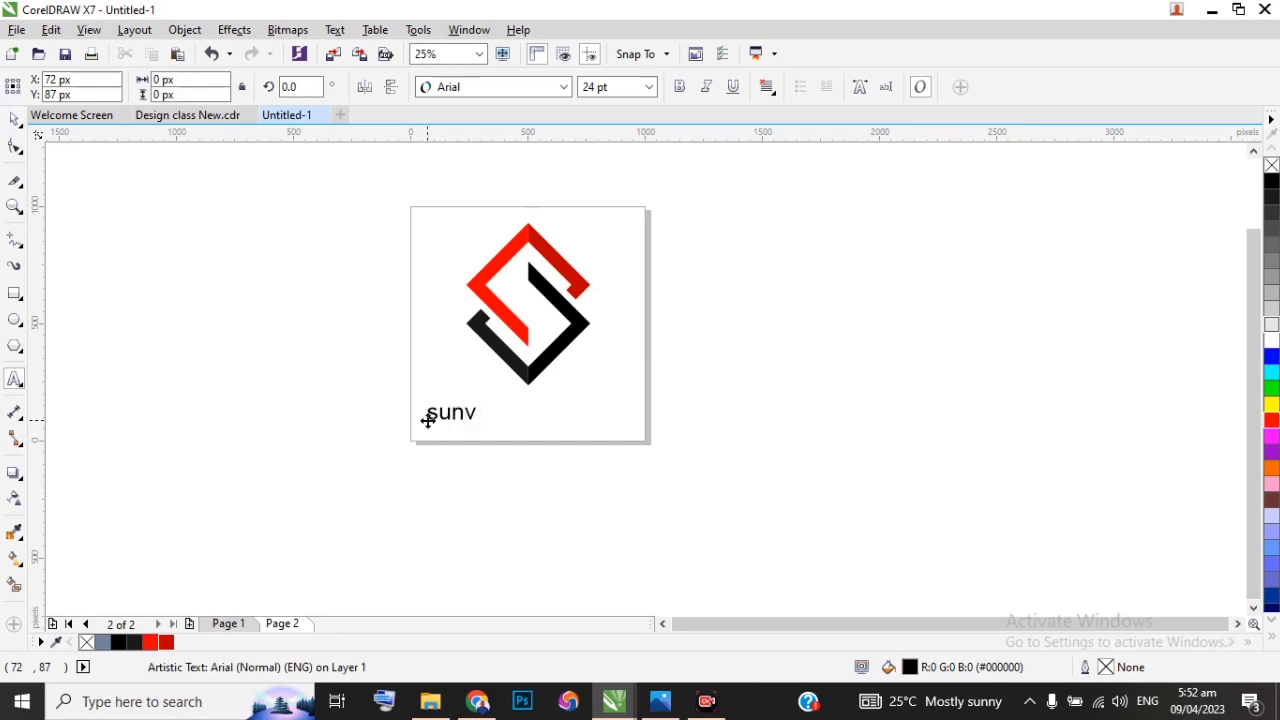
key(BackSpace)
key(BackSpace)
text(SUNVILLE)
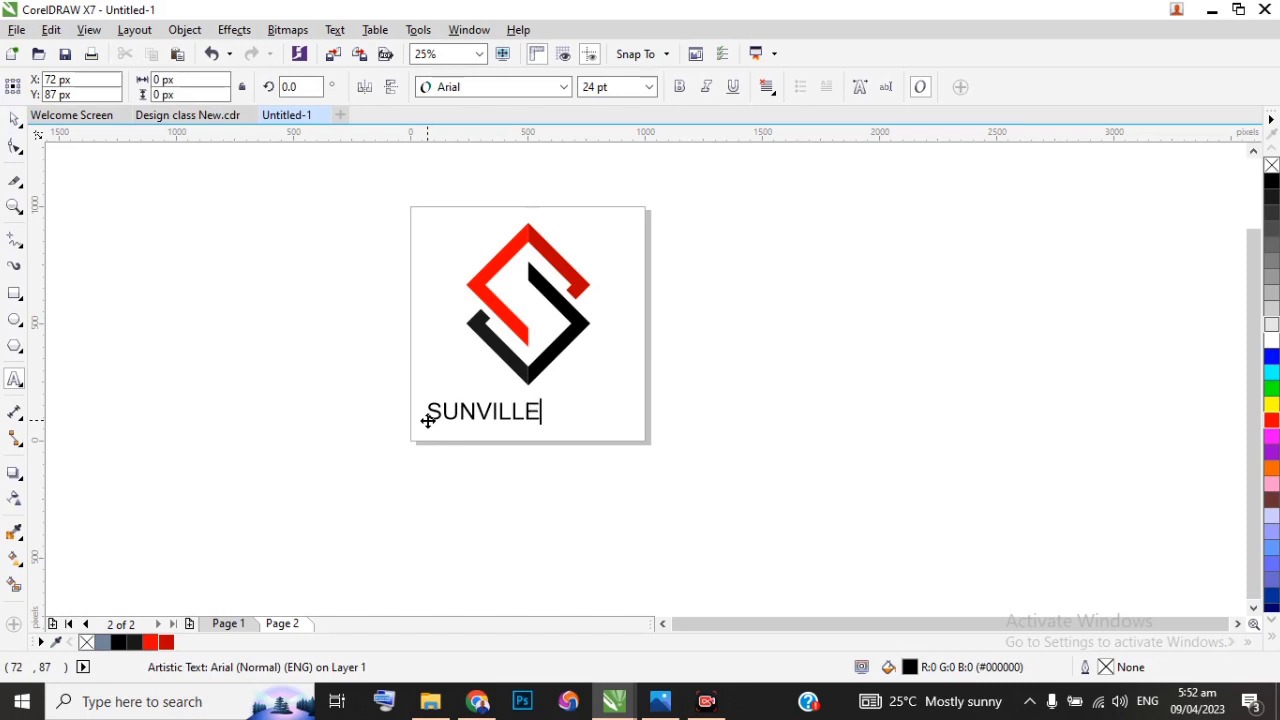
text( PRE)
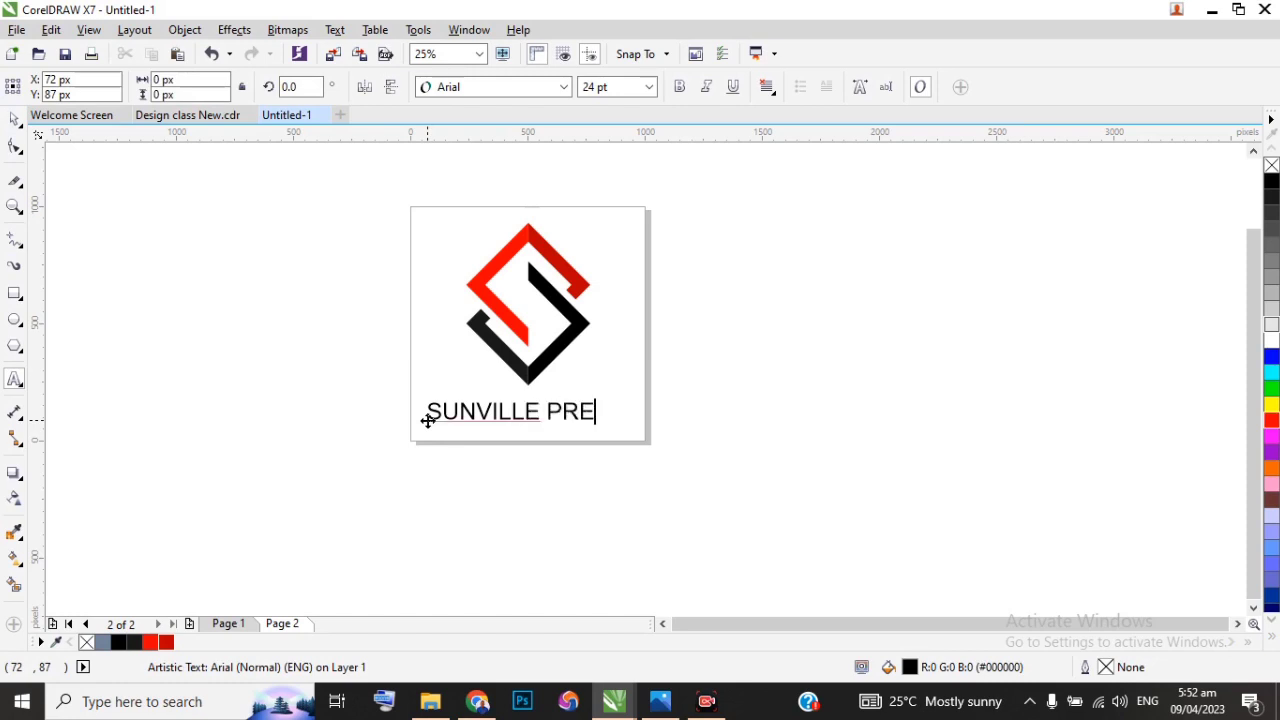
key(BackSpace)
text(OPERTIES)
click(14, 118)
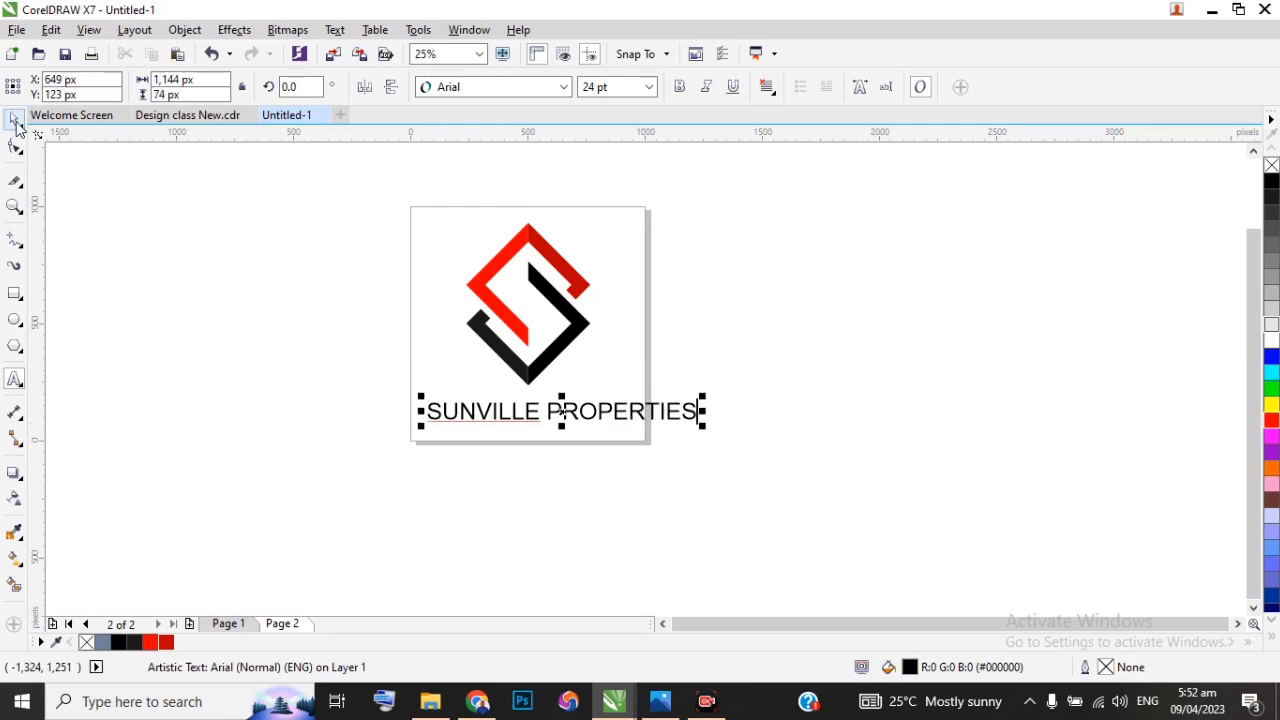
scroll(291, 338, up, 1)
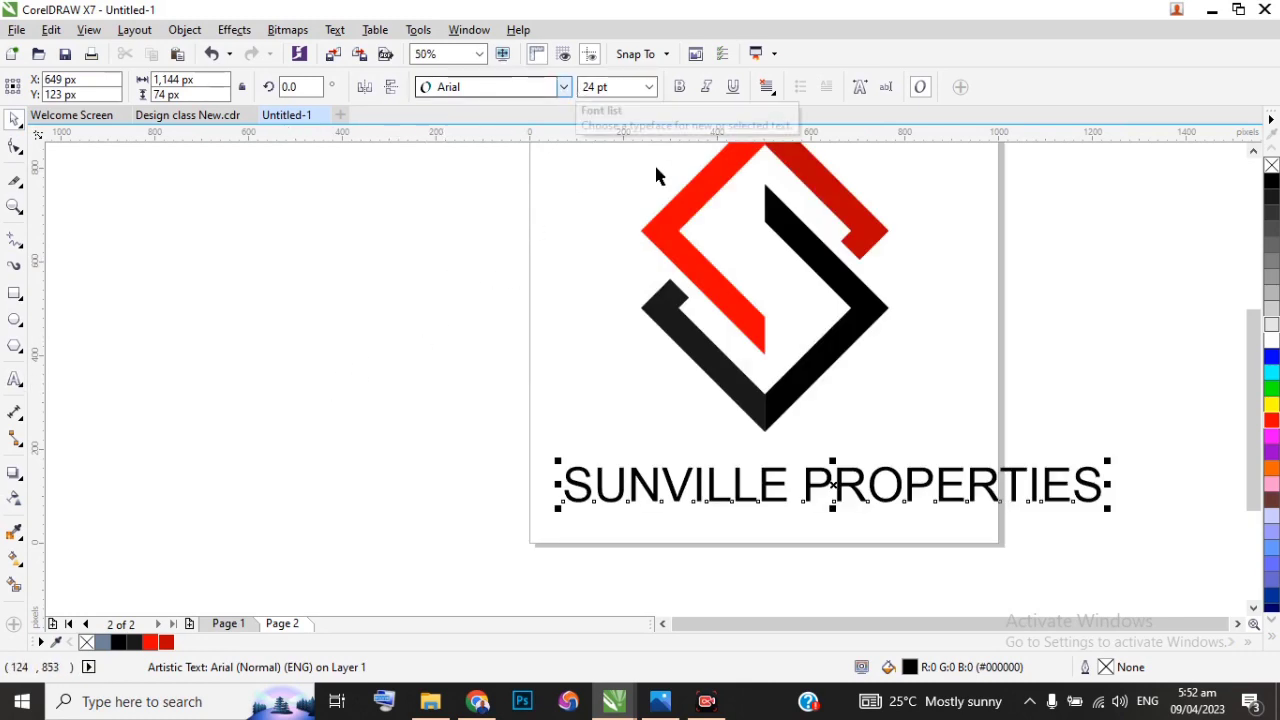
scroll(724, 362, down, 1)
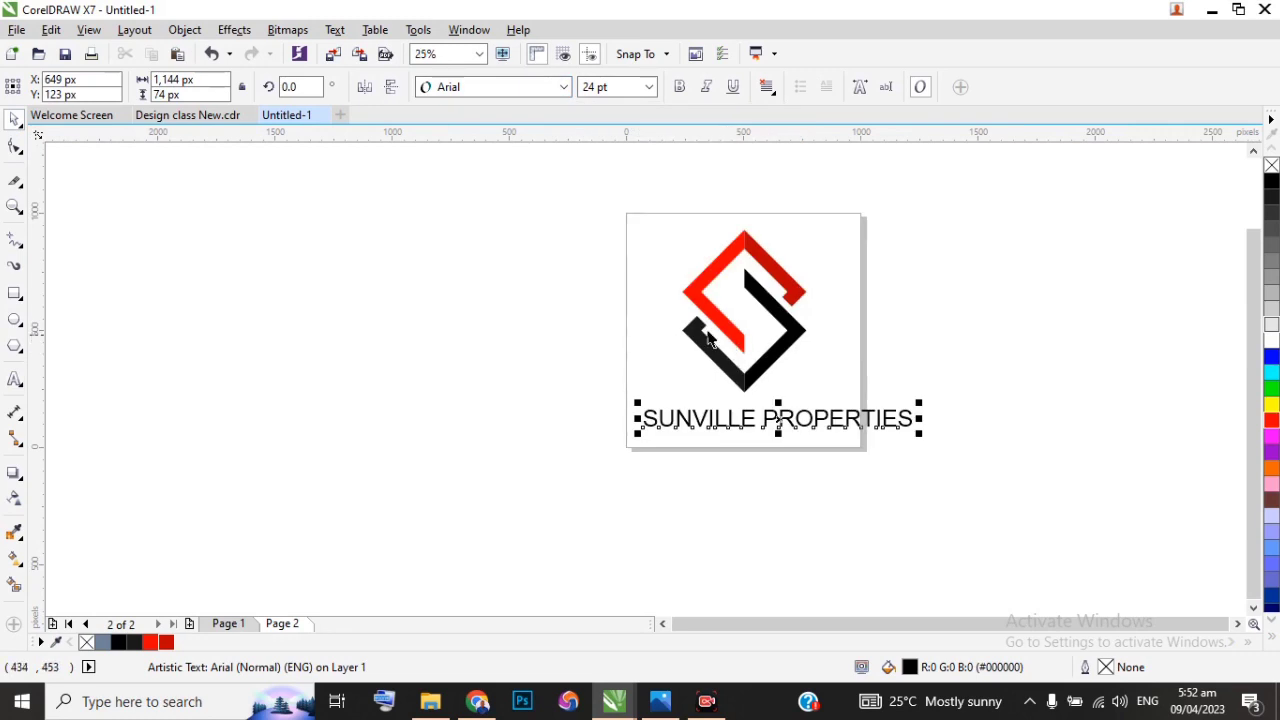